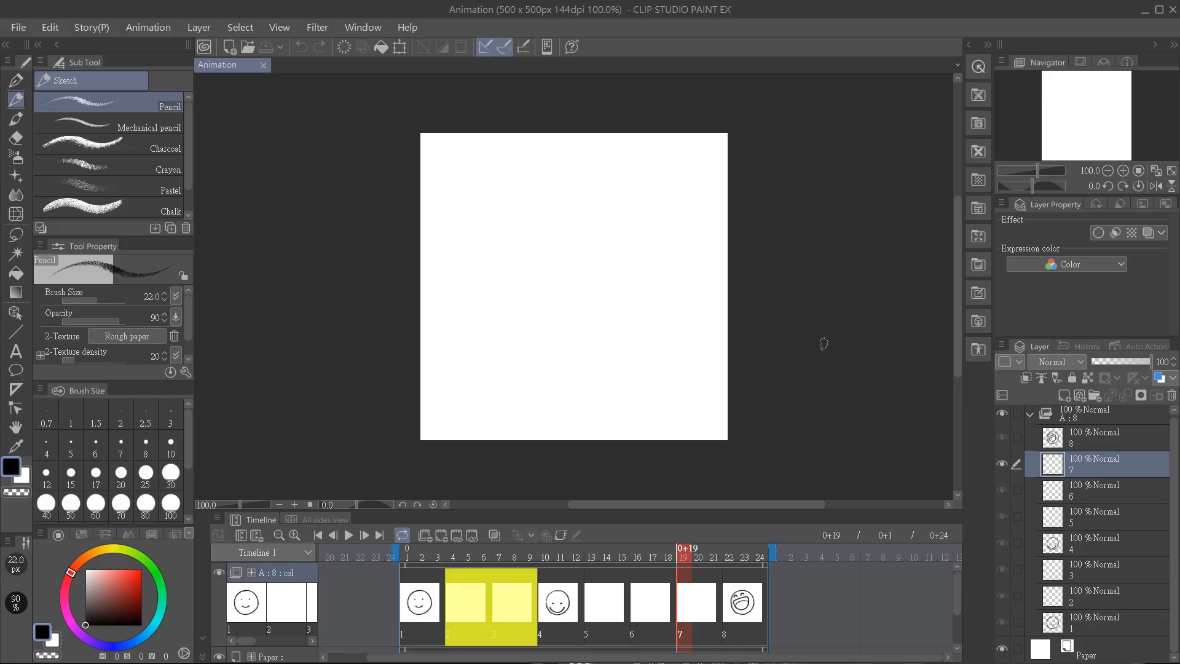
# Step: Enable onion skin on cel 2 and set the number of next-frame skins to 2 cels in the onion skin settings
pyautogui.click(451, 605)
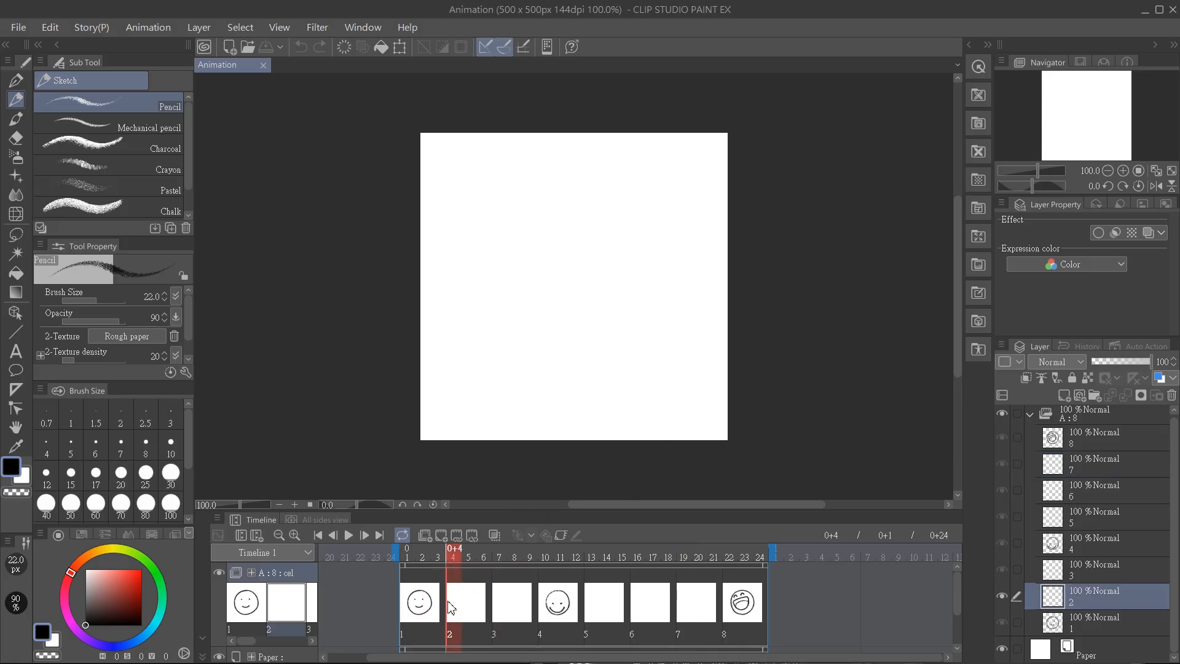
pyautogui.click(492, 536)
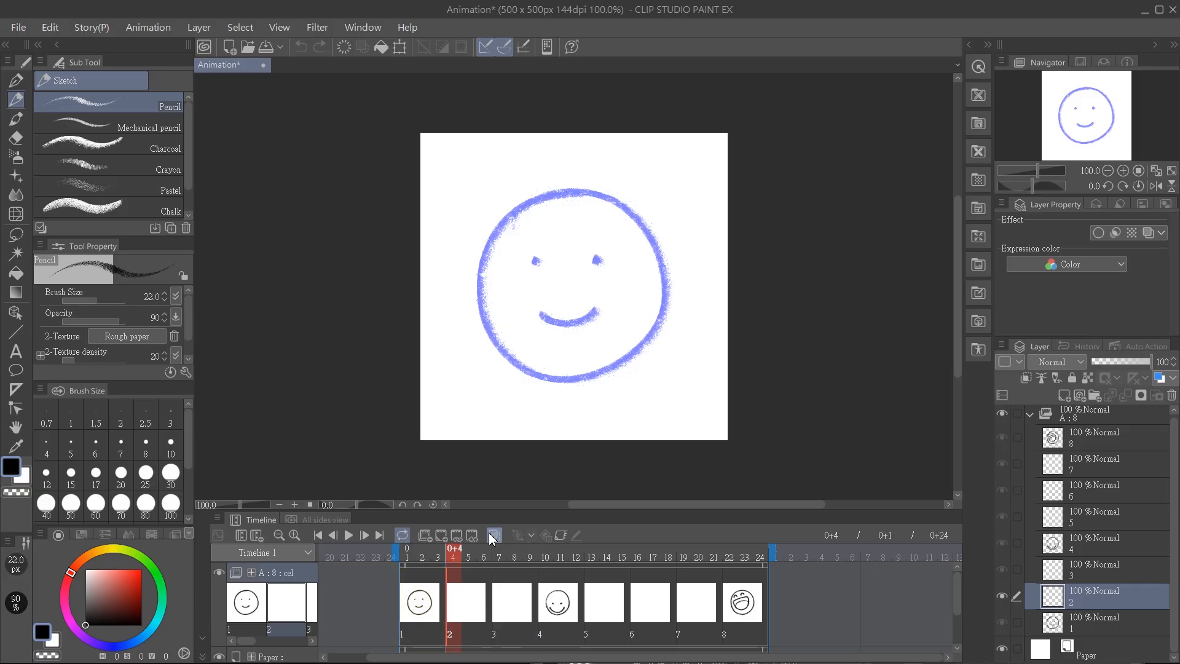
pyautogui.click(217, 518)
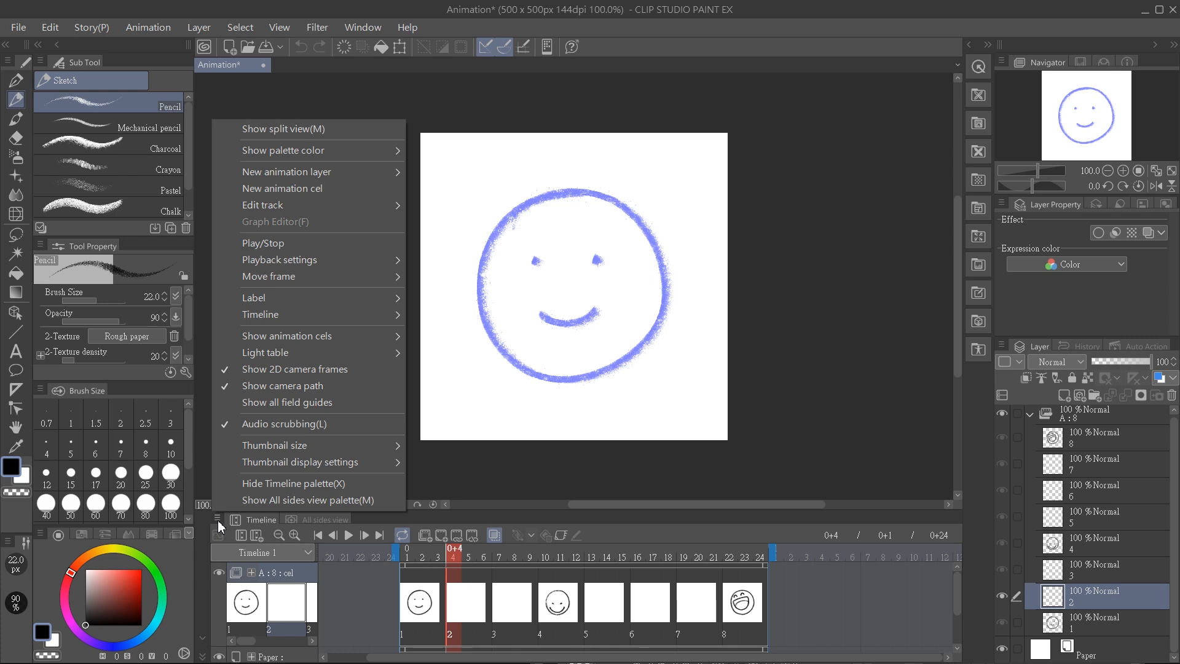
pyautogui.moveTo(295, 338)
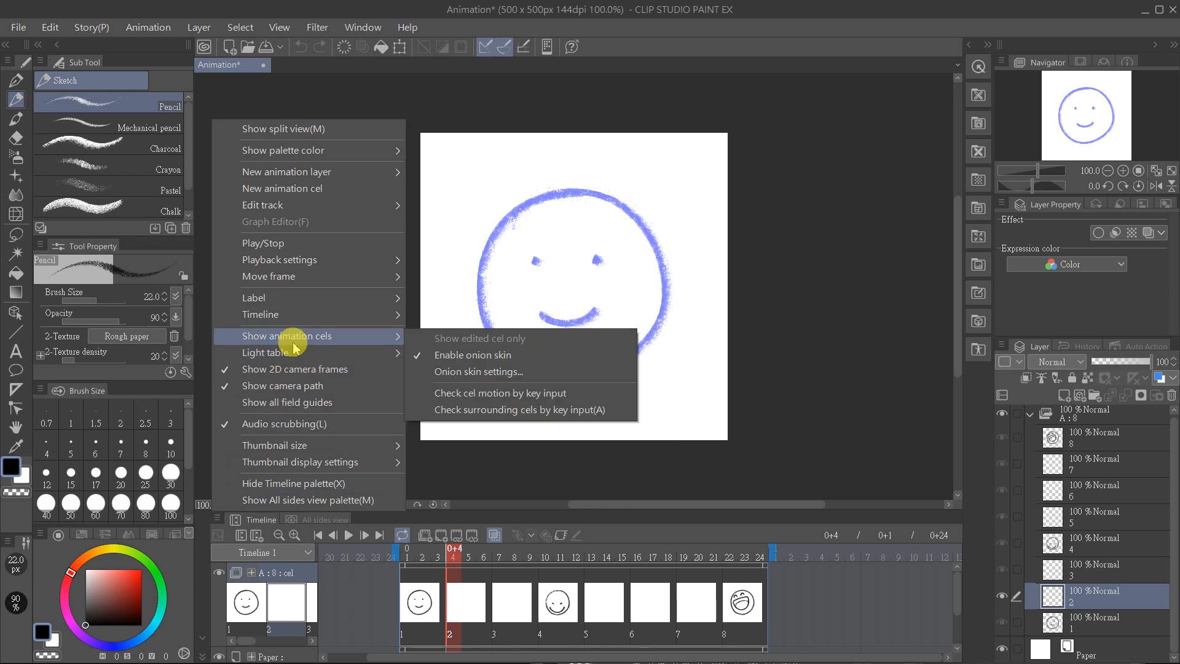
pyautogui.click(455, 372)
pyautogui.moveTo(541, 271); pyautogui.dragTo(501, 274)
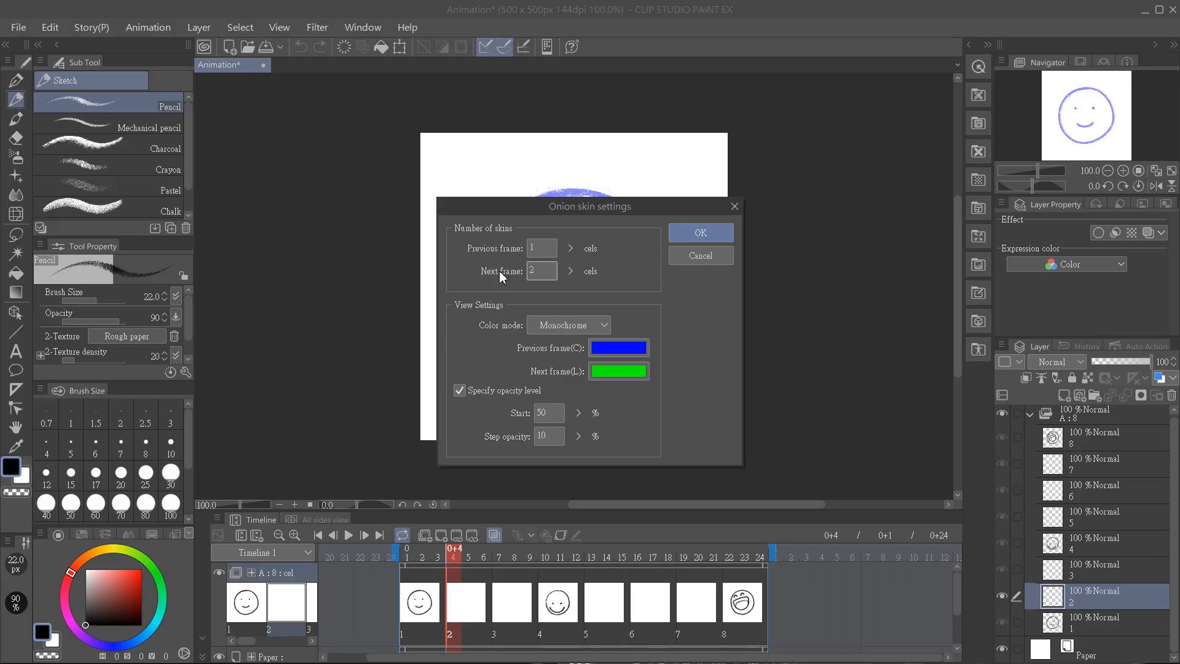
pyautogui.click(675, 234)
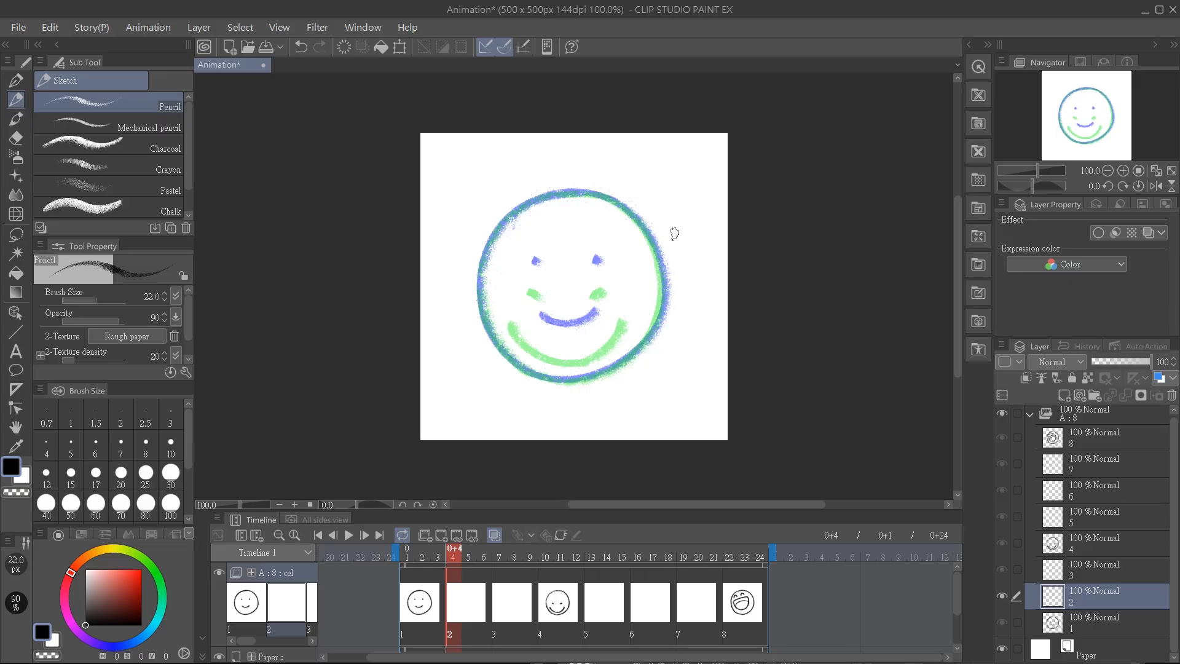
# Step: Turn off onion skin, and show the Animation cels palette enlarged so its light table list has room
pyautogui.click(495, 535)
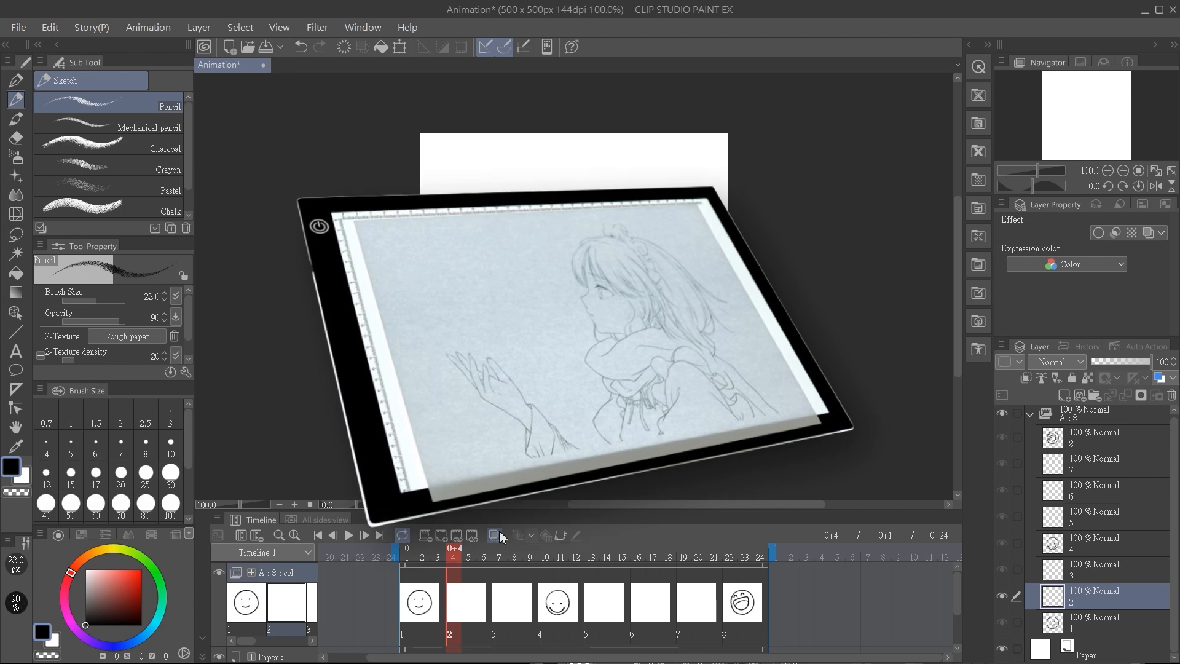
pyautogui.click(362, 29)
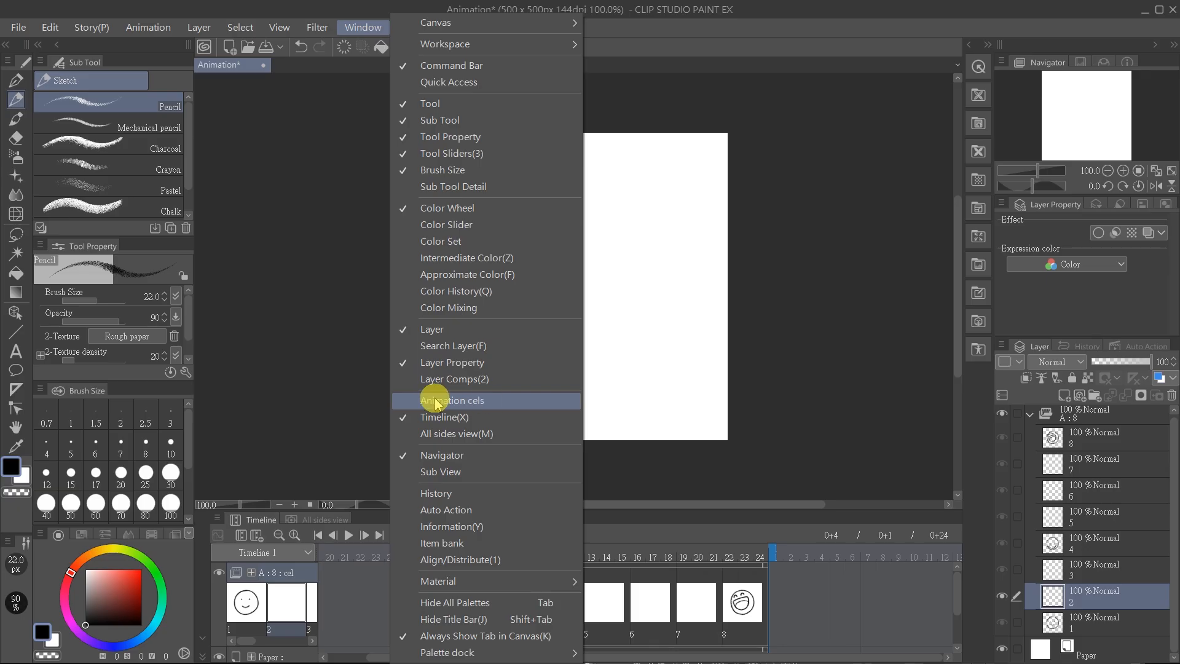
pyautogui.click(486, 401)
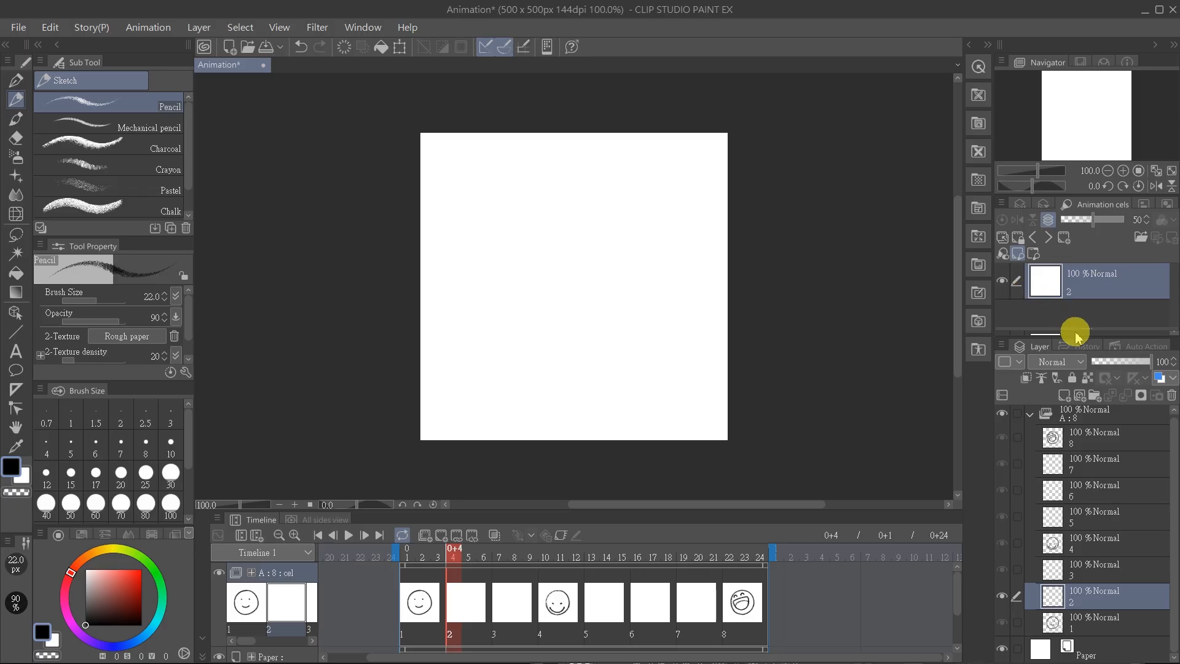
pyautogui.moveTo(1081, 337); pyautogui.dragTo(1088, 310)
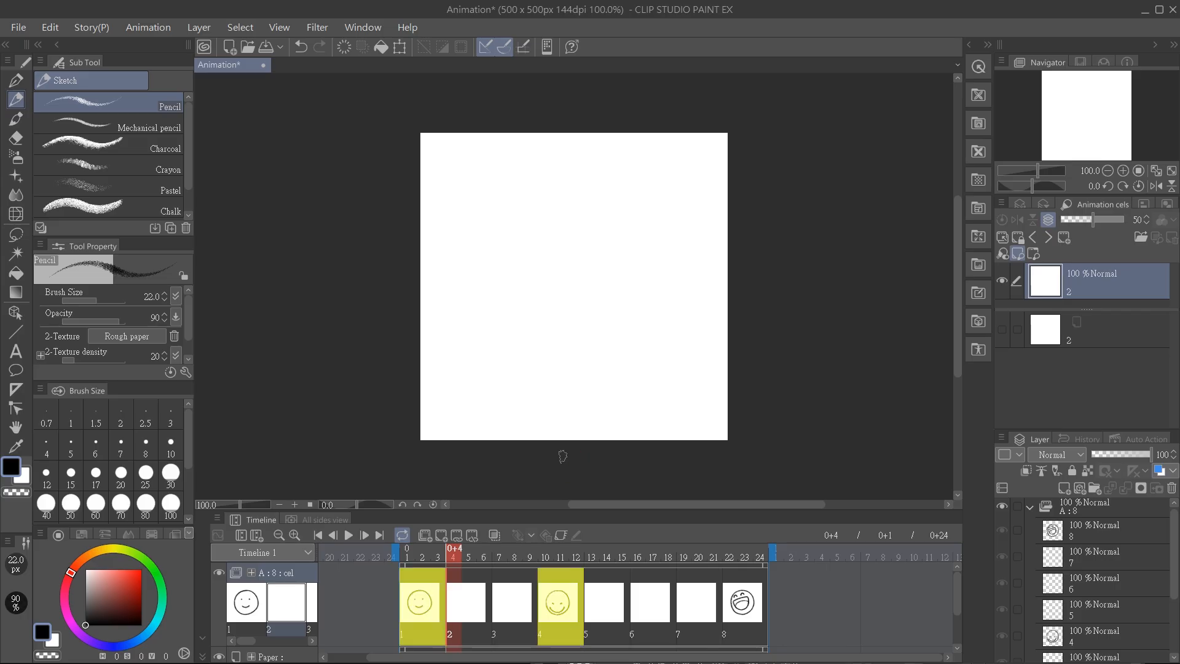
# Step: Register cels 1 and 4 on the light table for cel 2
pyautogui.scroll(-3, 1090, 599)
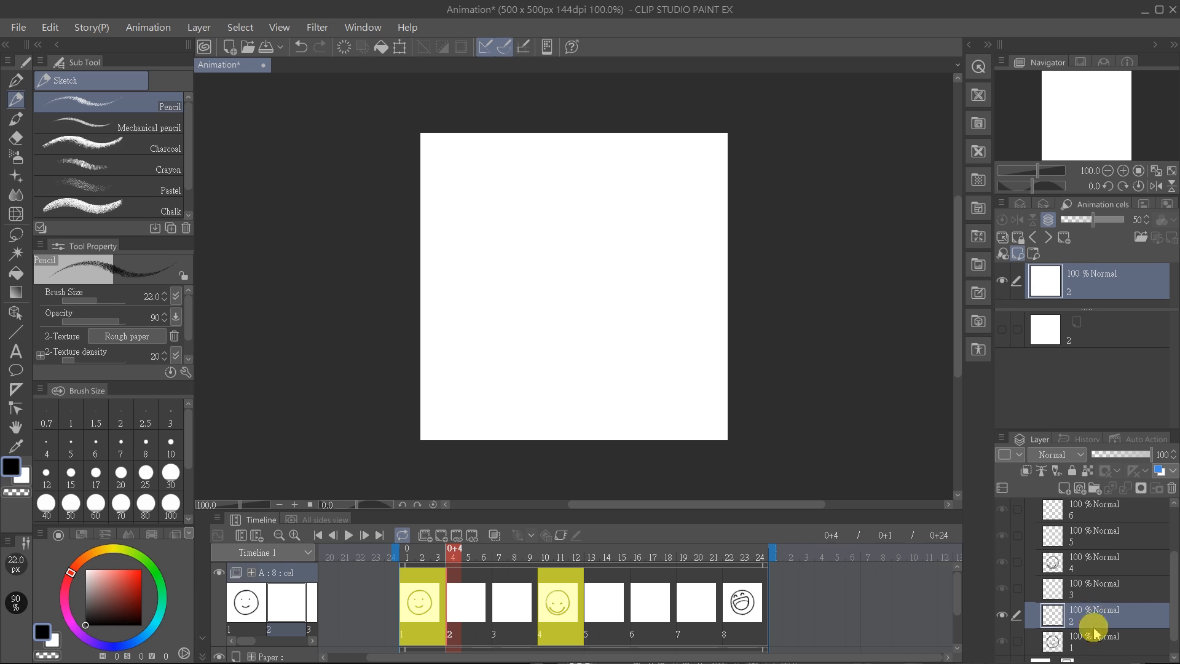
pyautogui.moveTo(1092, 641); pyautogui.dragTo(1098, 393)
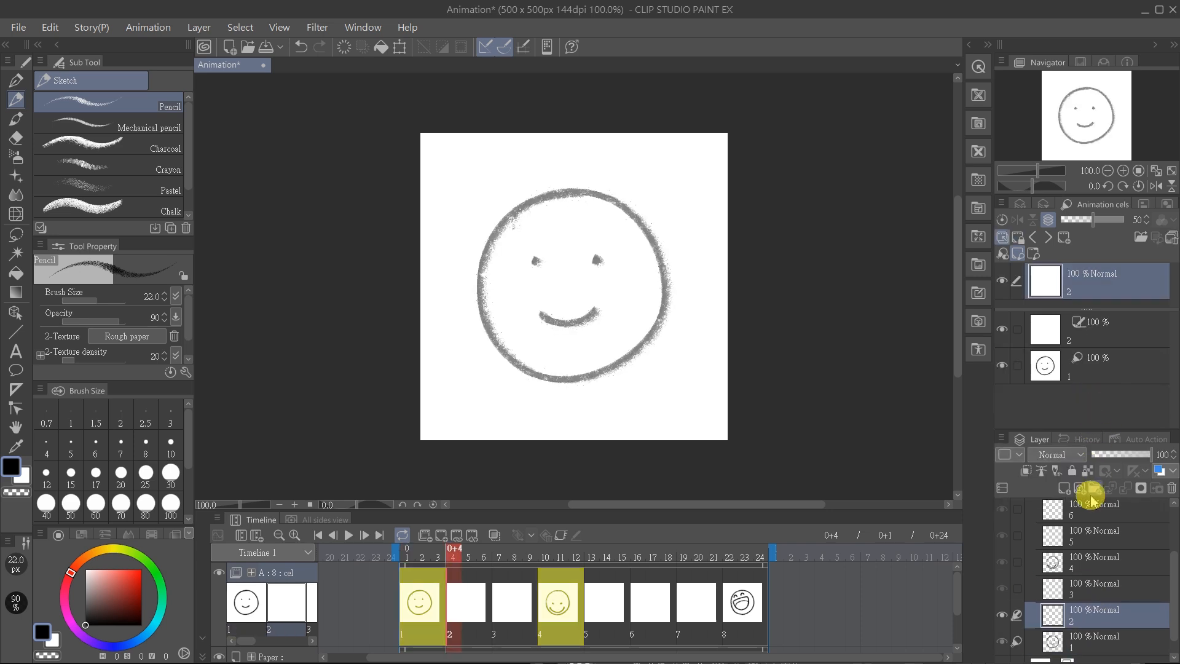
pyautogui.moveTo(1088, 561); pyautogui.dragTo(1094, 397)
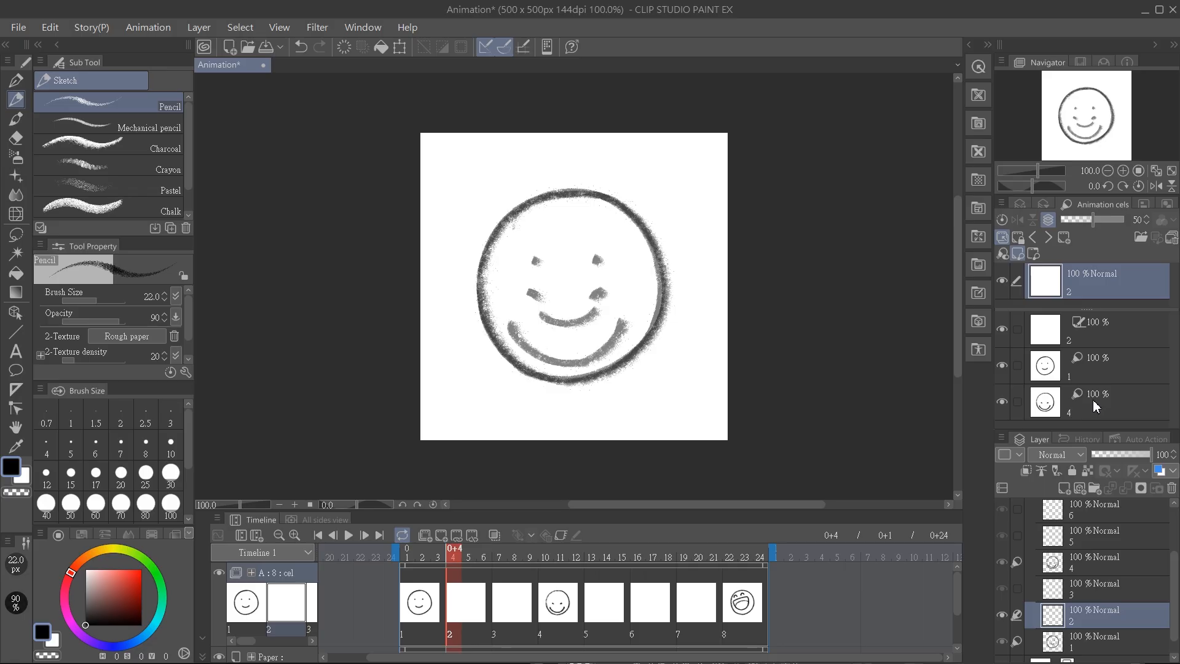
# Step: Select light table cels 1 and 4 together and set their color mode to Monochrome
pyautogui.click(1095, 373)
pyautogui.keyDown('ctrl'); pyautogui.click(1093, 400); pyautogui.keyUp('ctrl')
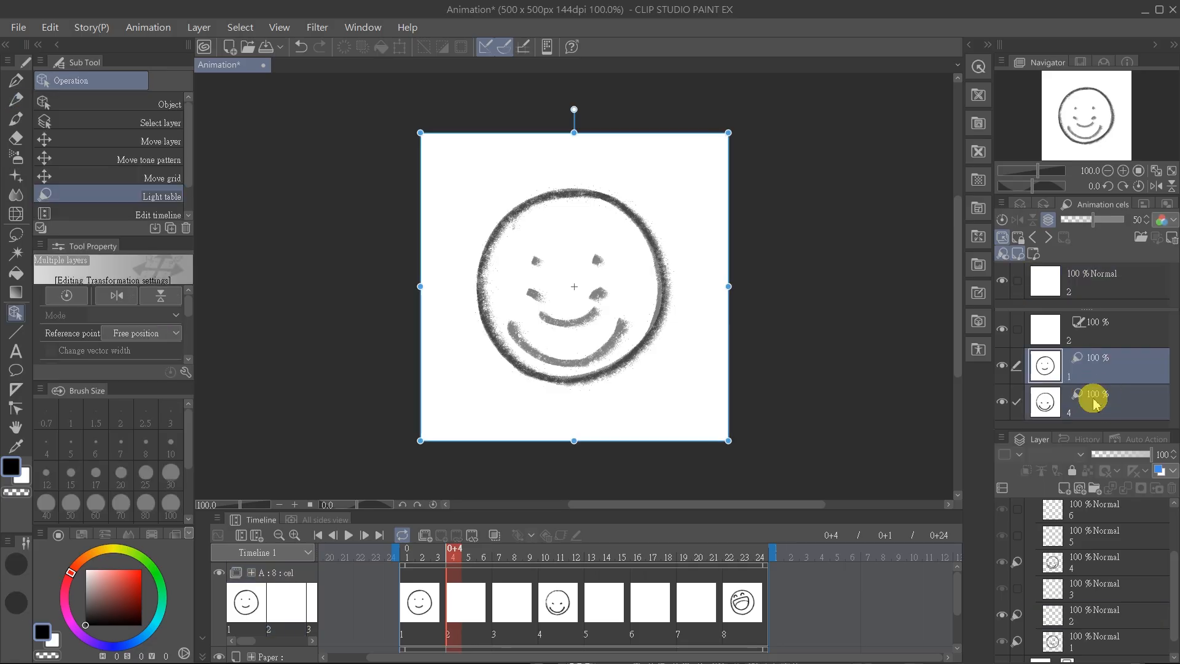
pyautogui.click(1160, 220)
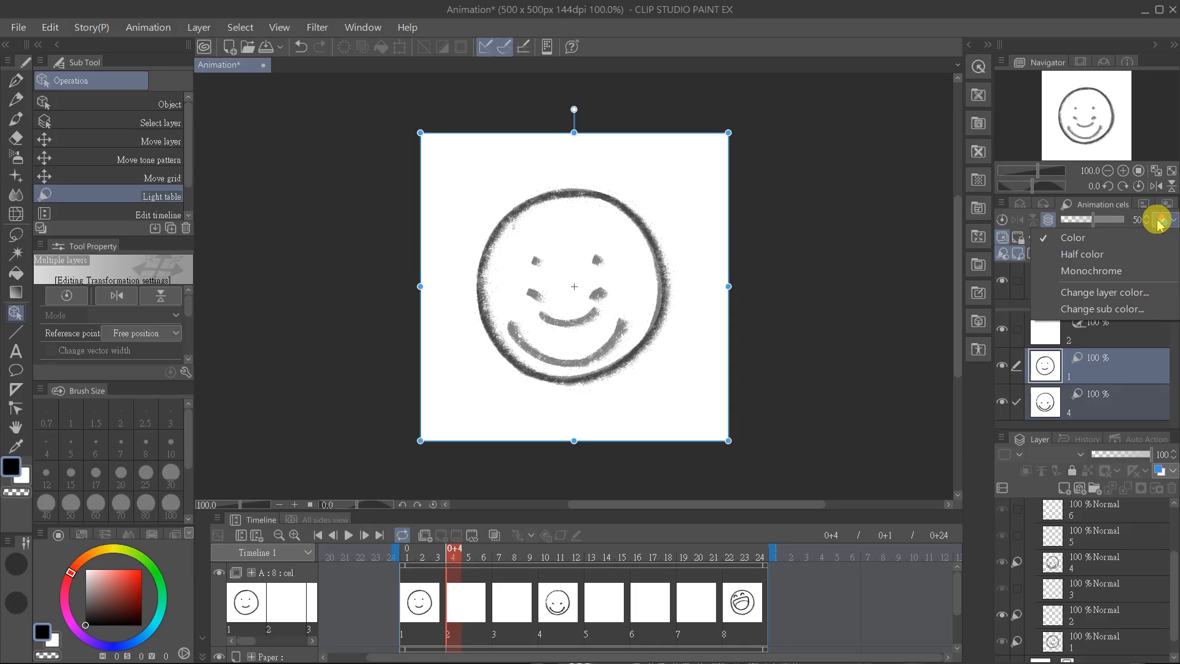
pyautogui.click(1125, 271)
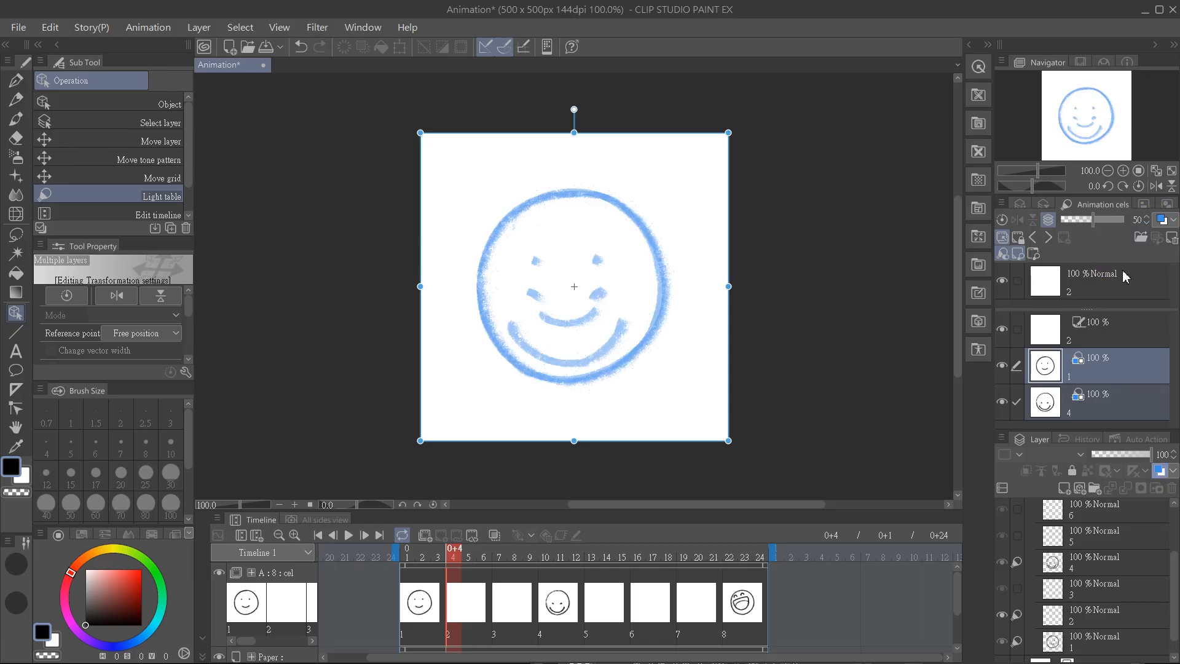
# Step: Change the layer color of light table cel 1 to red
pyautogui.click(1106, 357)
pyautogui.click(1161, 222)
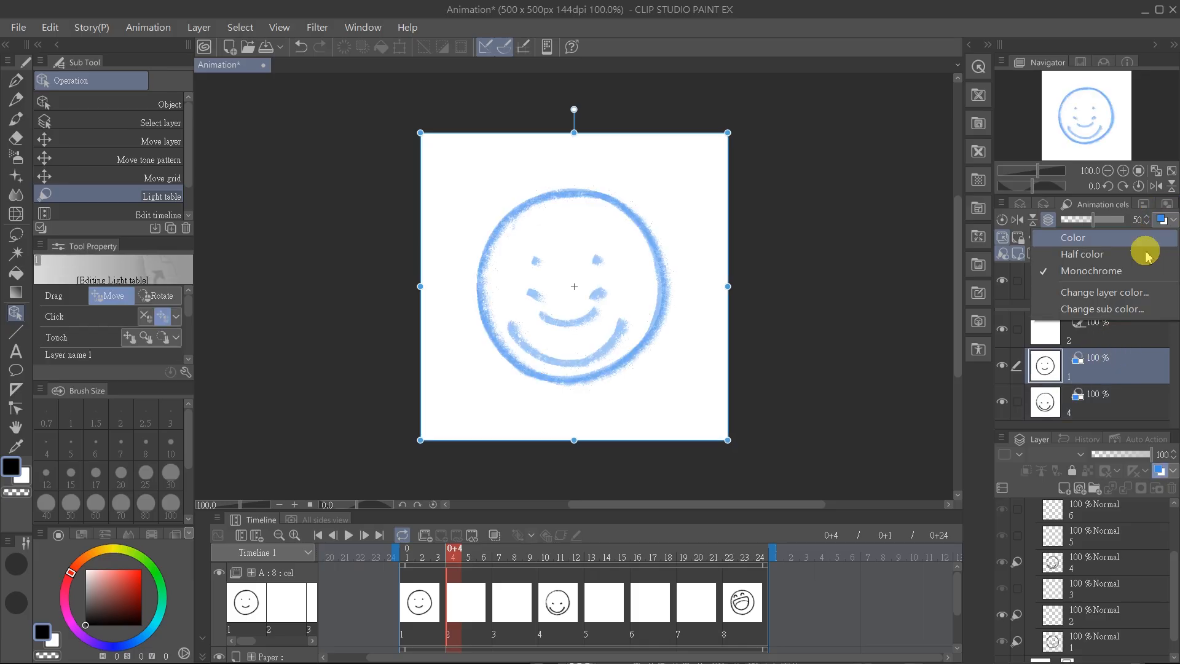
pyautogui.click(1123, 300)
pyautogui.click(601, 280)
pyautogui.click(780, 226)
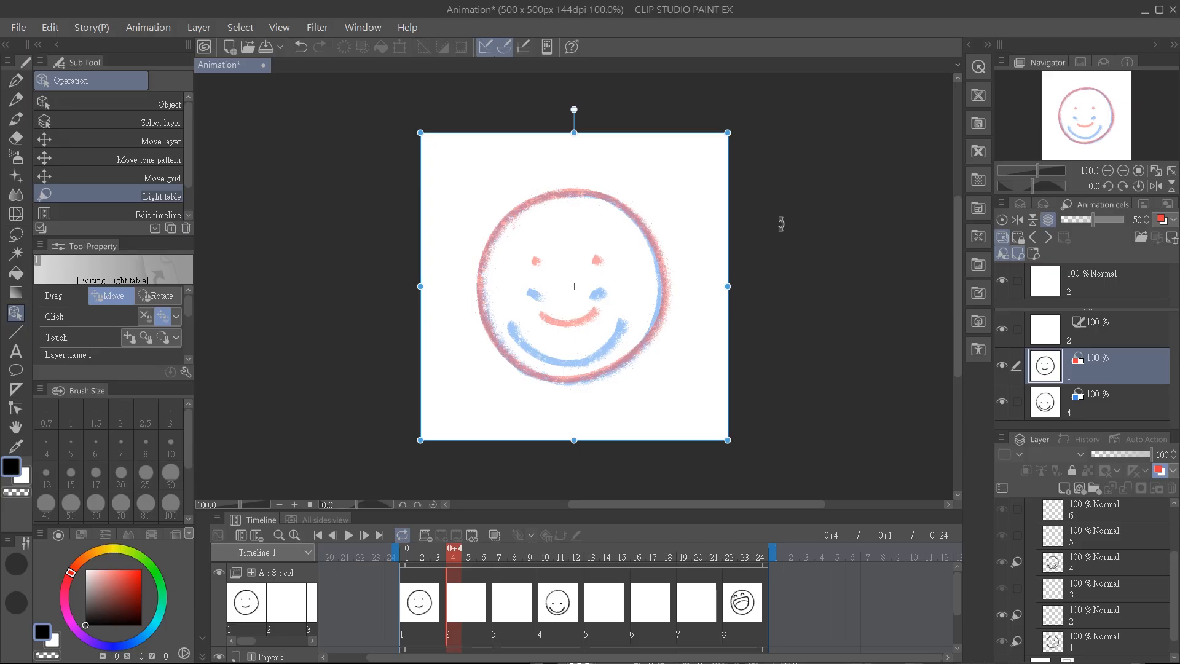
# Step: Set the overall light table opacity to 44, and toggle the light table display off and back on
pyautogui.click(1076, 222)
pyautogui.moveTo(1076, 223)
pyautogui.mouseDown()
pyautogui.moveTo(1104, 222)
pyautogui.moveTo(1064, 222)
pyautogui.moveTo(1115, 219)
pyautogui.moveTo(1077, 227)
pyautogui.moveTo(1098, 220)
pyautogui.mouseUp()
pyautogui.click(1047, 227)
pyautogui.click(1047, 226)
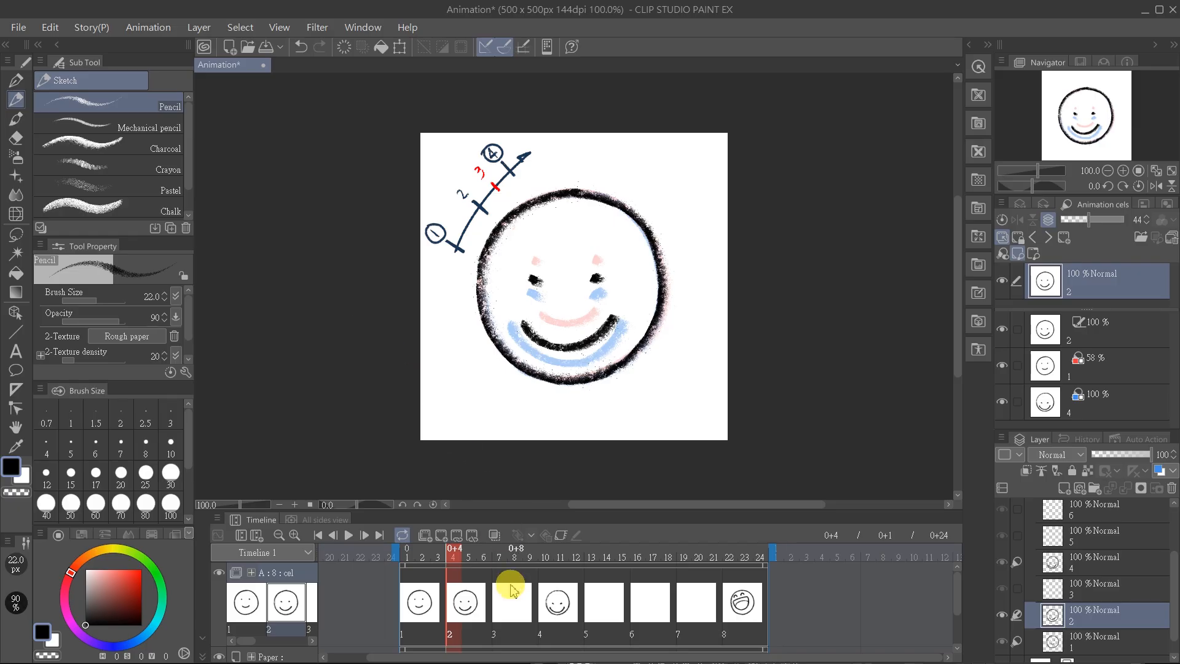
# Step: Switch to the empty cel 3 and register cels 2 and 4 on its light table
pyautogui.click(501, 603)
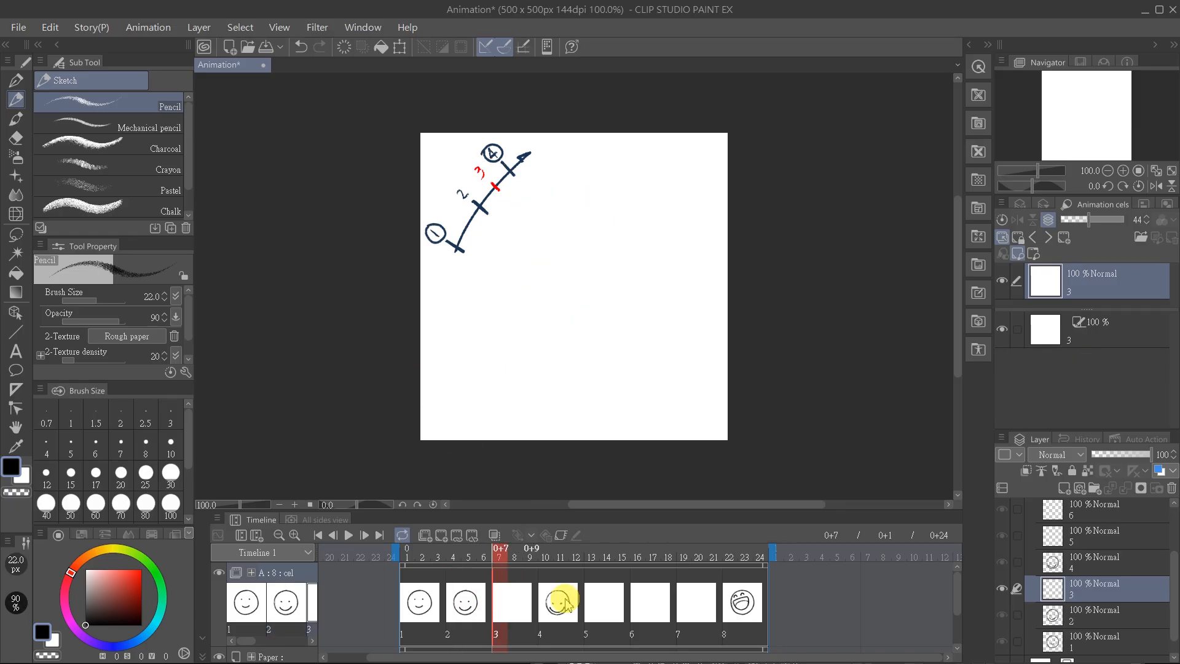
pyautogui.moveTo(1054, 612); pyautogui.dragTo(1043, 403)
pyautogui.moveTo(1090, 560); pyautogui.dragTo(1086, 402)
# Step: Select light table cels 2 and 4 together and switch their color mode to Monochrome
pyautogui.click(1091, 369)
pyautogui.keyDown('ctrl'); pyautogui.click(1100, 394); pyautogui.keyUp('ctrl')
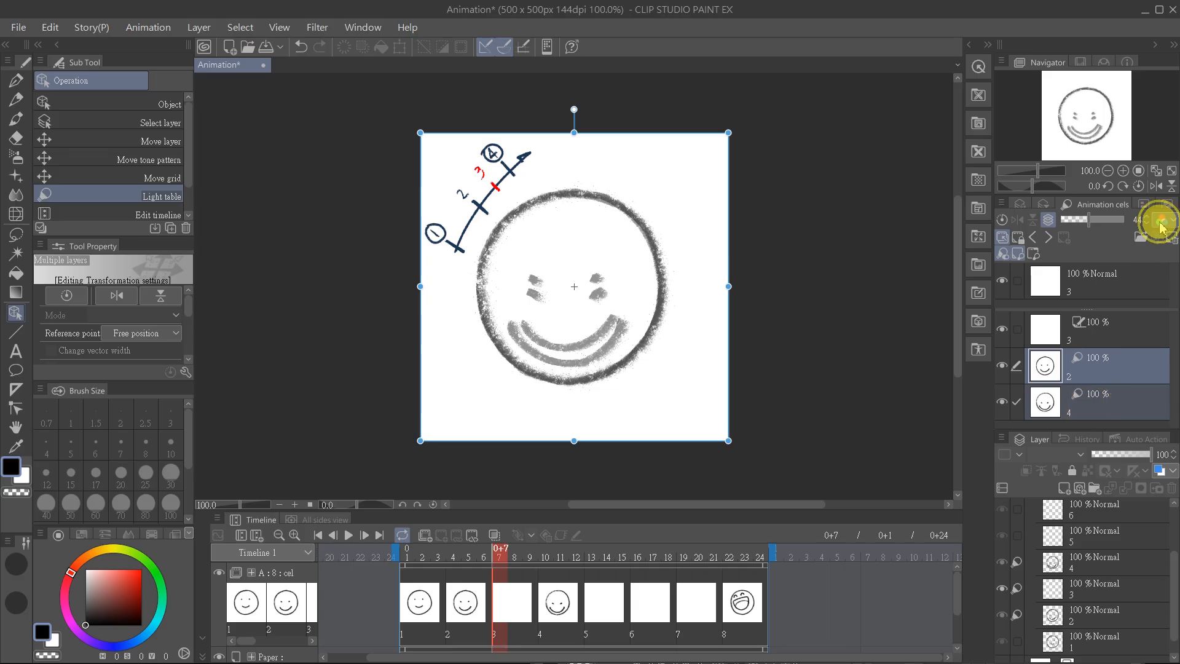
pyautogui.click(1165, 220)
pyautogui.click(1130, 272)
# Step: Change the layer color of light table cel 2 to red, and return to cel 3 for drawing
pyautogui.click(1119, 360)
pyautogui.click(1165, 219)
pyautogui.click(1134, 295)
pyautogui.click(602, 230)
pyautogui.click(760, 225)
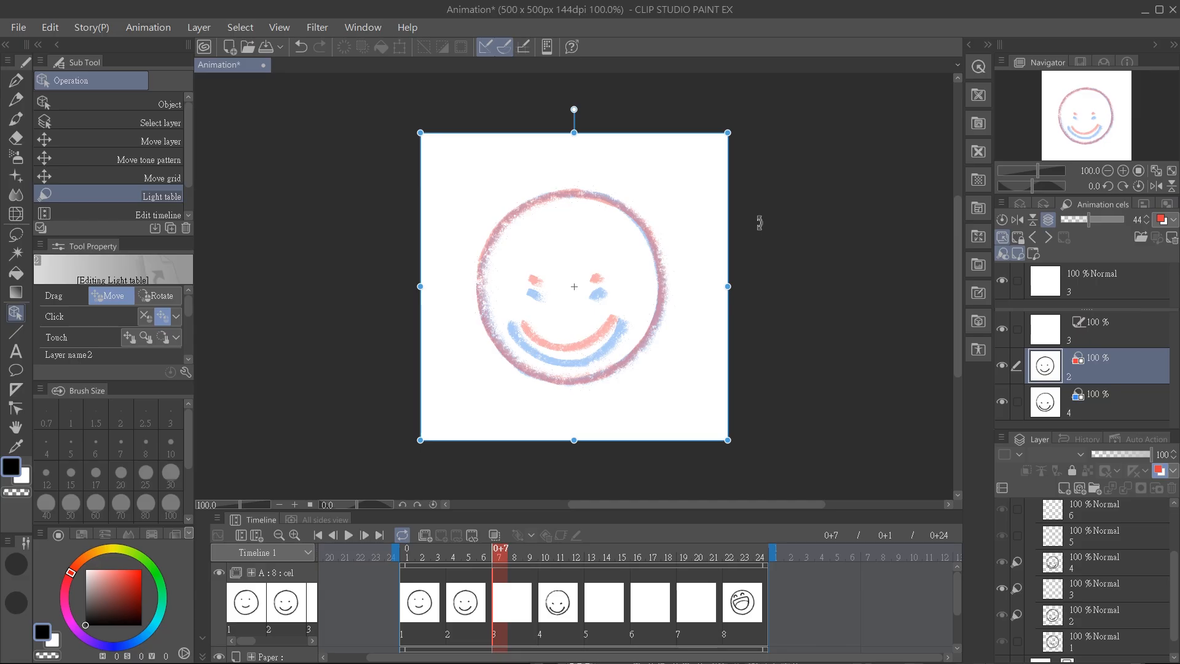
pyautogui.click(500, 592)
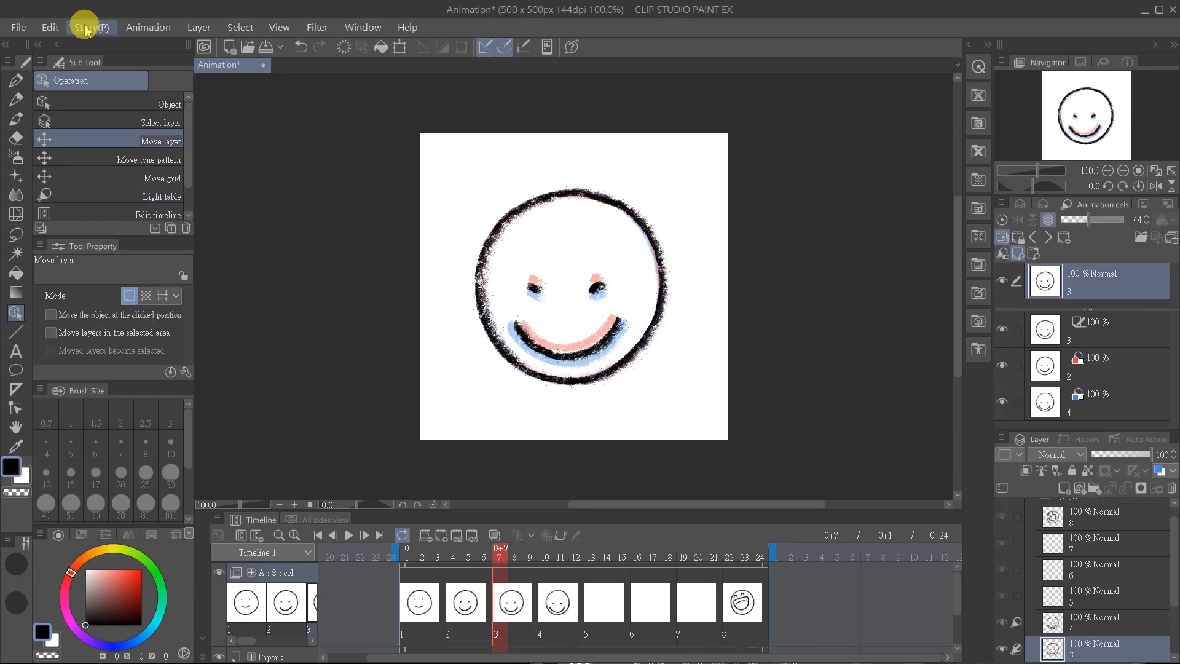
# Step: In the Animation preferences, set the default color mode for registering light table cels to Monochrome
pyautogui.click(19, 27)
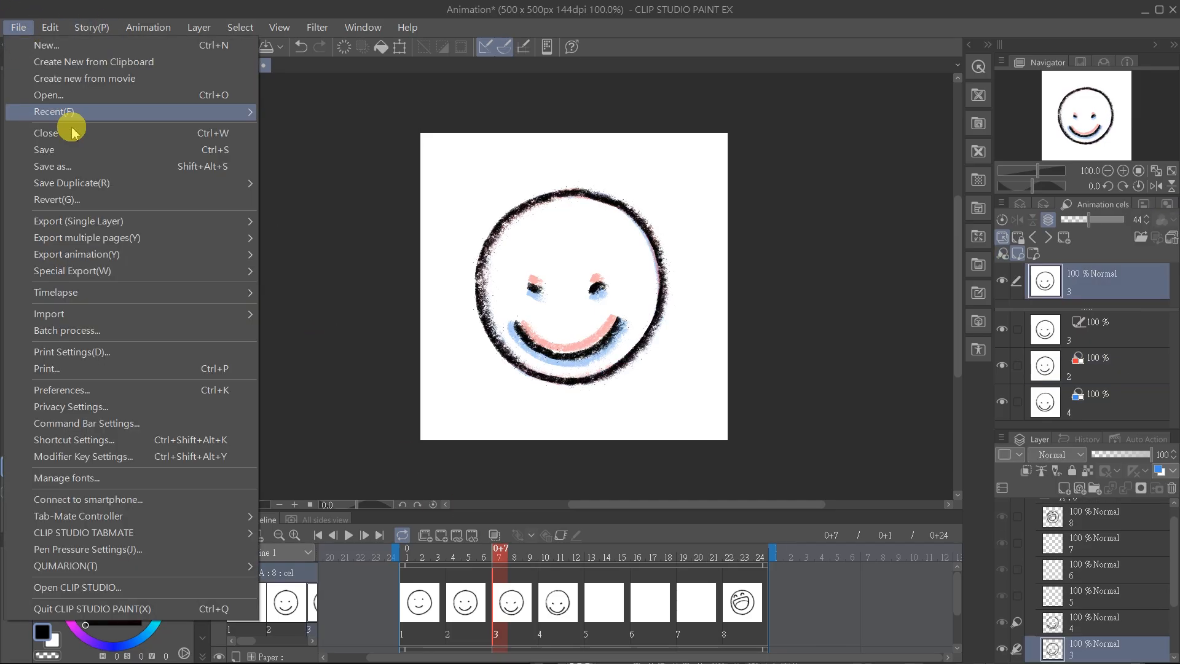
pyautogui.click(135, 389)
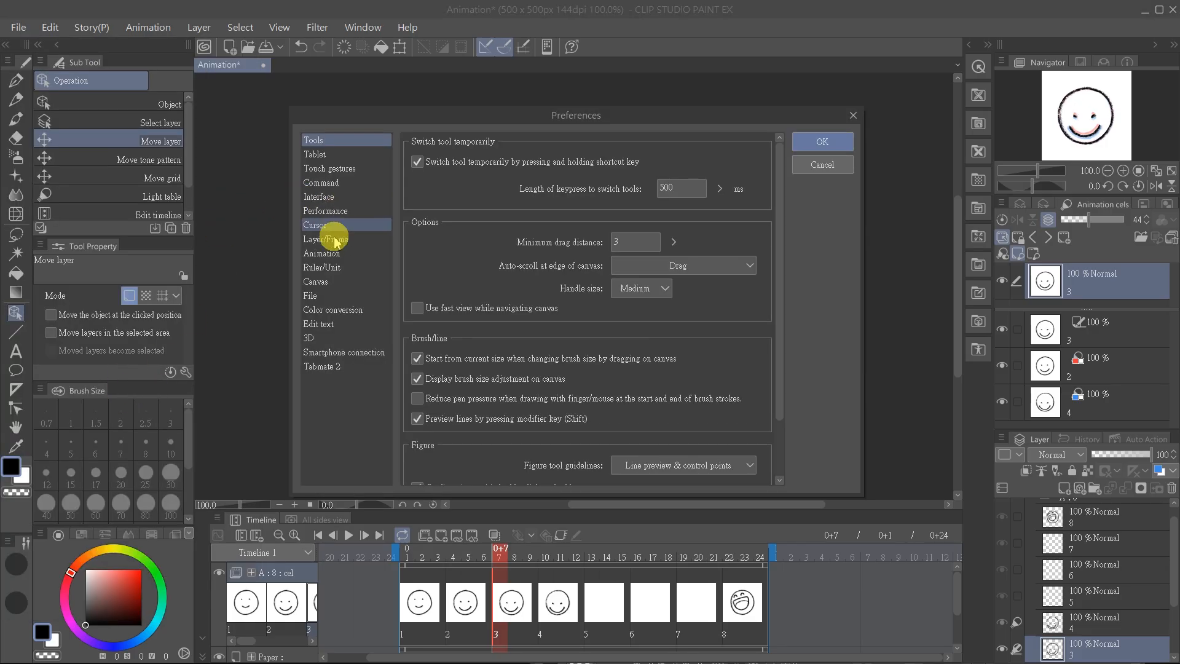
pyautogui.click(331, 257)
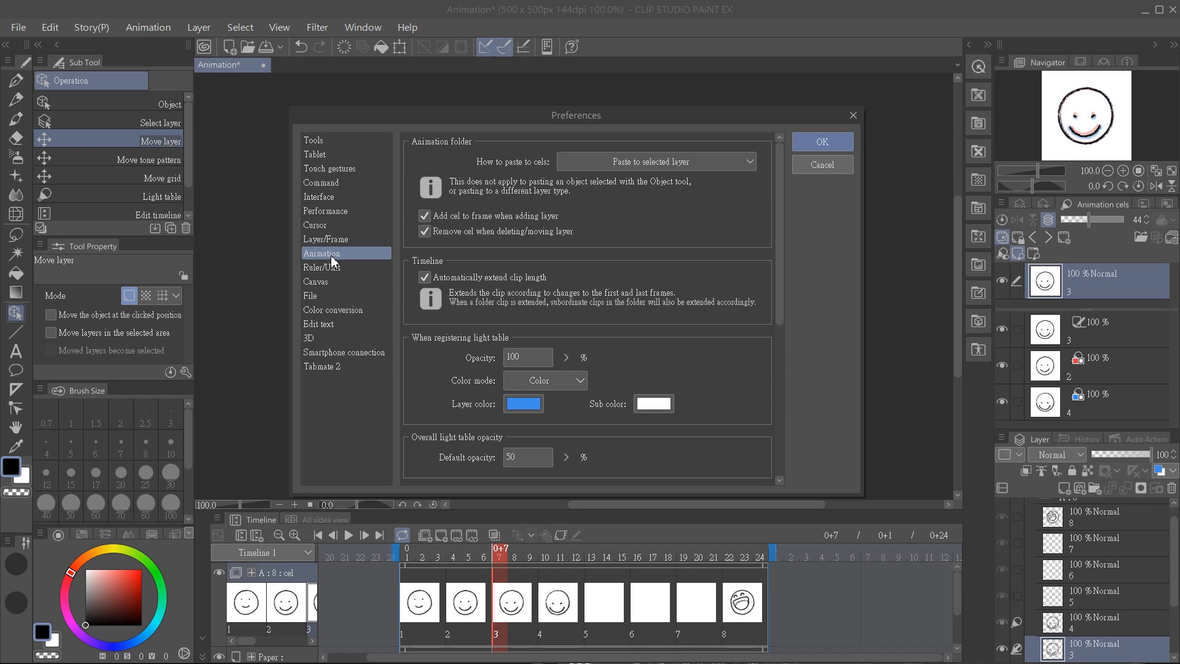
pyautogui.click(569, 383)
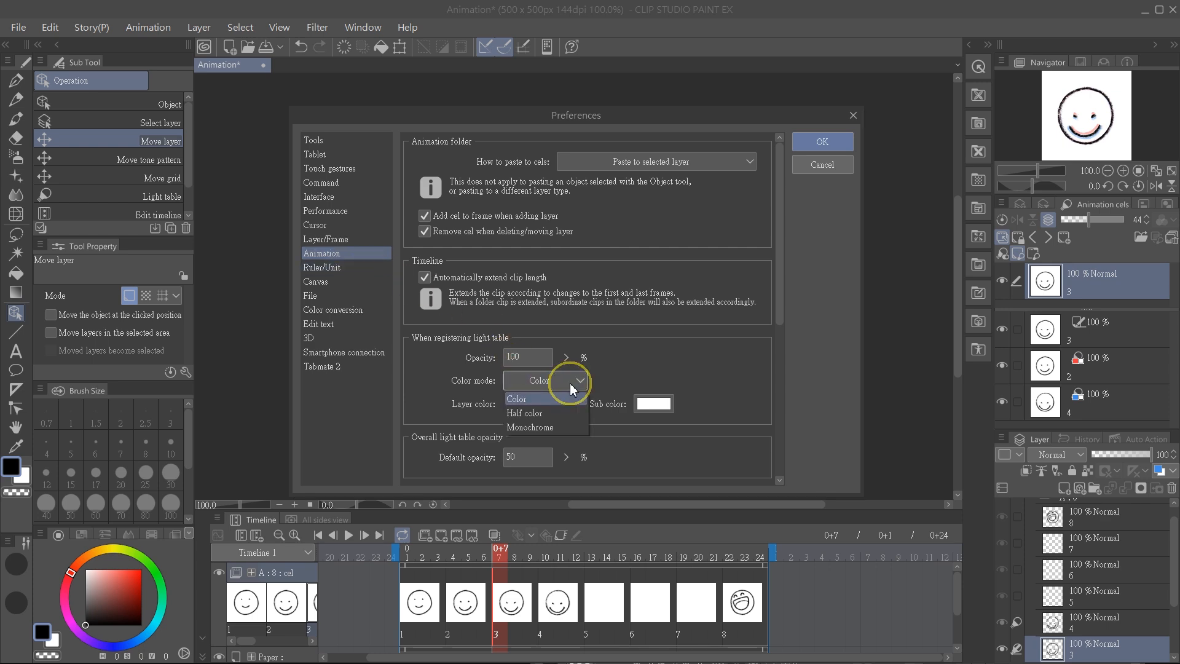
pyautogui.click(545, 427)
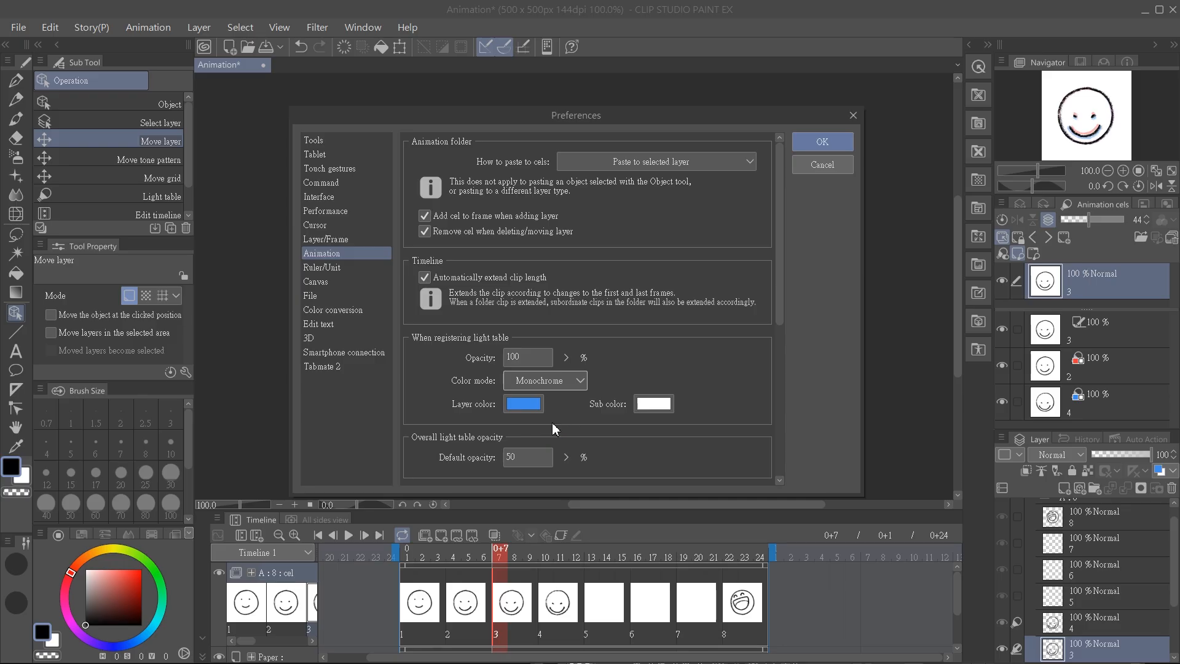
pyautogui.click(812, 146)
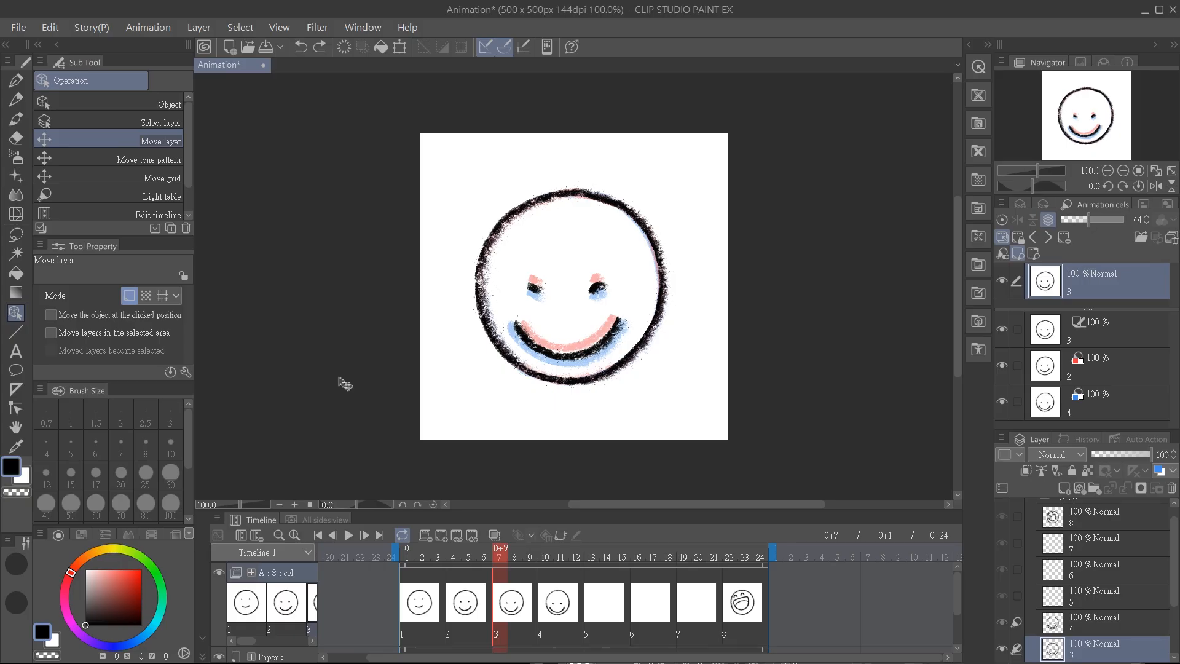
# Step: Switch to the empty cel 5 and register cels 4 and 8 on its light table
pyautogui.click(589, 604)
pyautogui.moveTo(1053, 627); pyautogui.dragTo(1083, 400)
pyautogui.moveTo(1097, 526); pyautogui.dragTo(1091, 400)
# Step: Change the layer color of light table cel 4 to red, HEX EC3E41
pyautogui.click(1090, 368)
pyautogui.click(1173, 220)
pyautogui.click(1138, 292)
pyautogui.moveTo(614, 312); pyautogui.dragTo(632, 198)
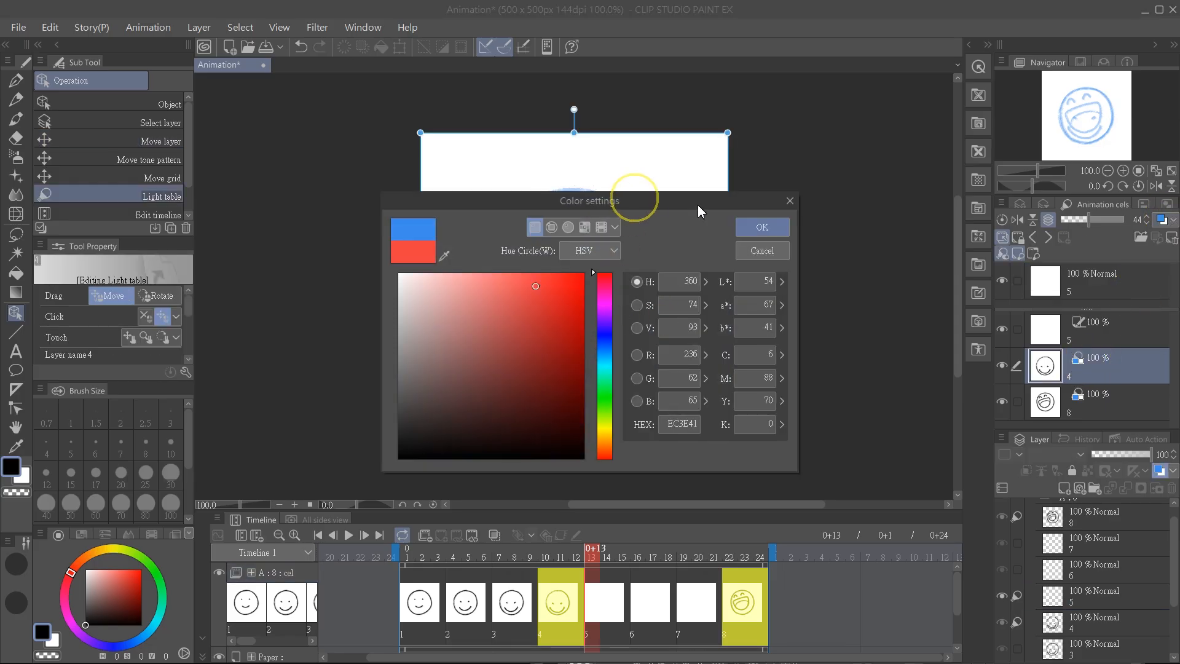
pyautogui.click(763, 229)
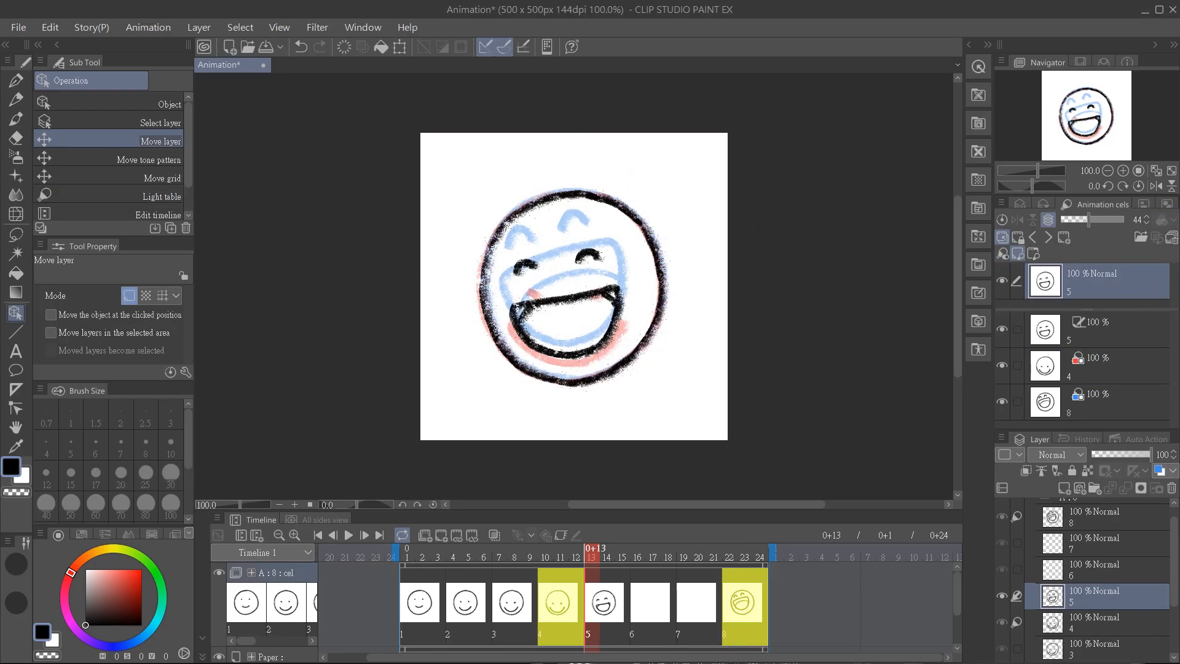
# Step: Switch to the empty cel 6 and register cels 5 and 8 on its light table
pyautogui.click(639, 606)
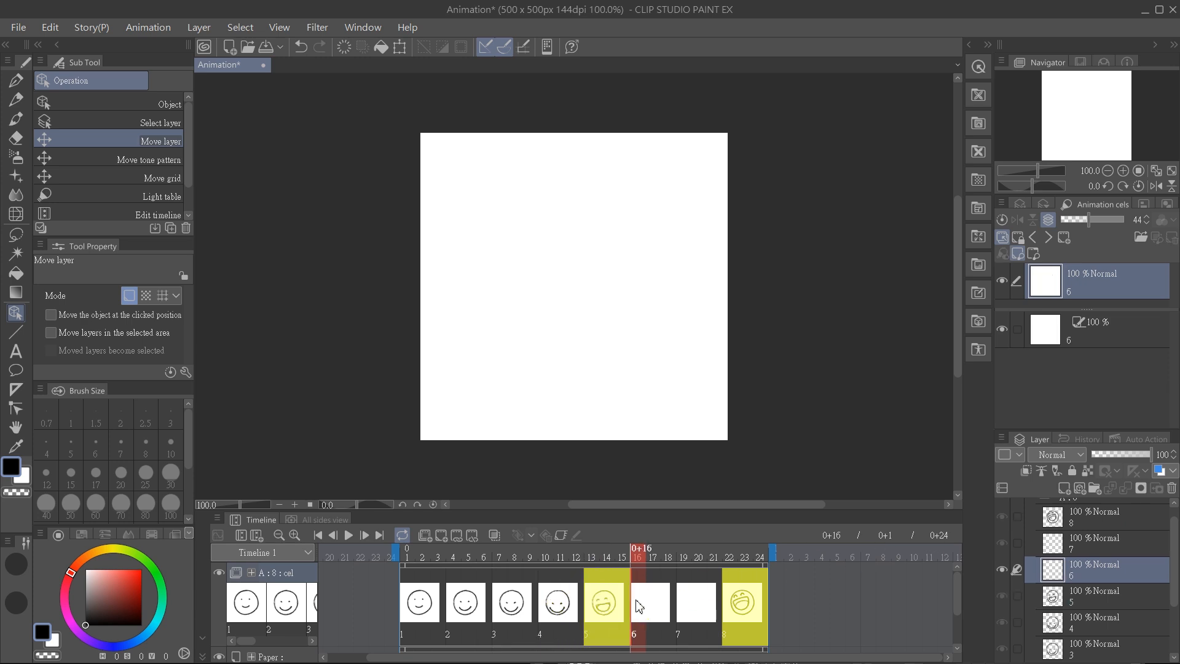
pyautogui.moveTo(1090, 600); pyautogui.dragTo(1094, 400)
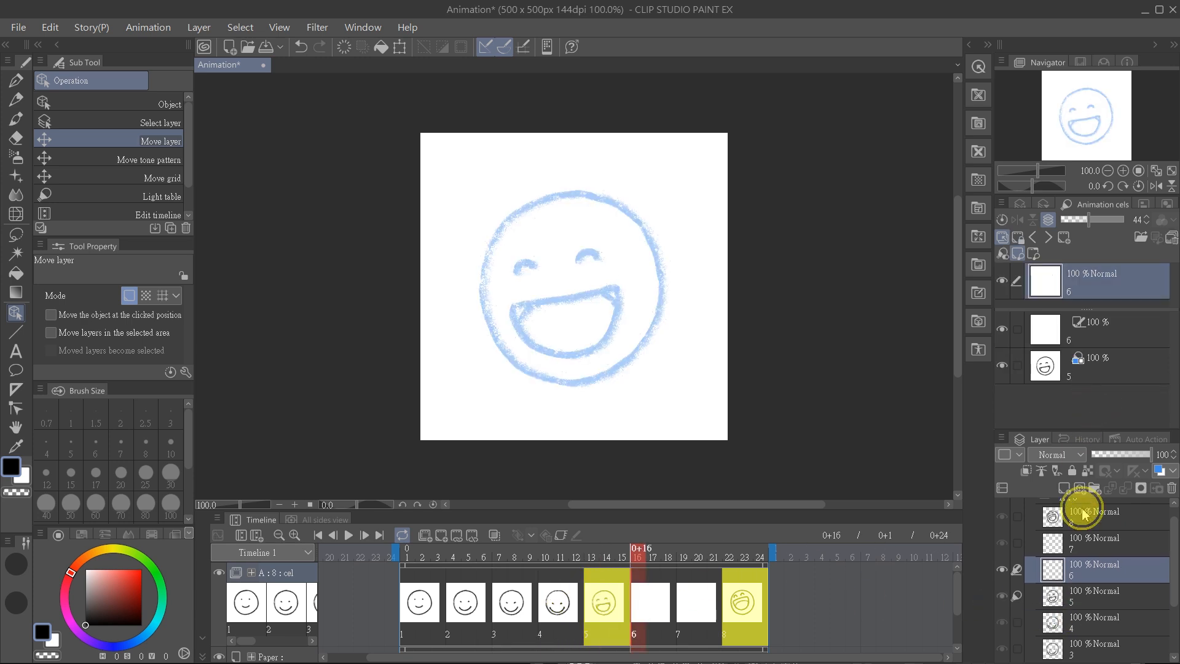
pyautogui.moveTo(1084, 518); pyautogui.dragTo(1089, 413)
# Step: Change the layer color of light table cel 5 to red
pyautogui.click(1095, 365)
pyautogui.click(1162, 219)
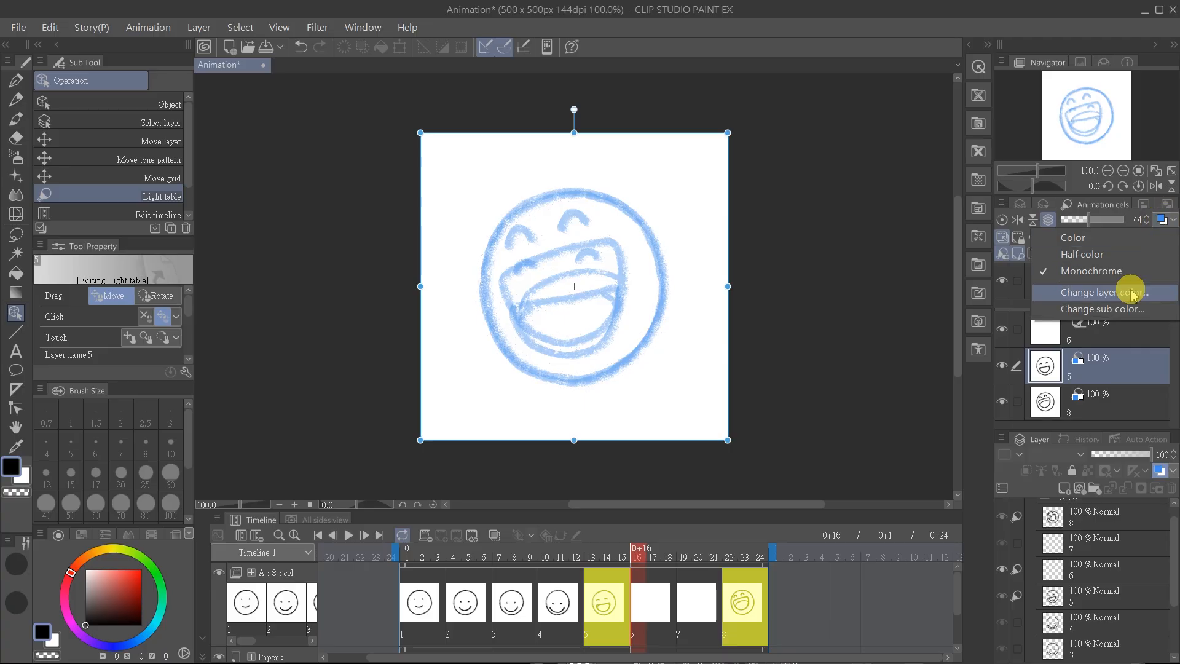
pyautogui.click(1132, 291)
pyautogui.moveTo(601, 311); pyautogui.dragTo(605, 267)
pyautogui.click(762, 227)
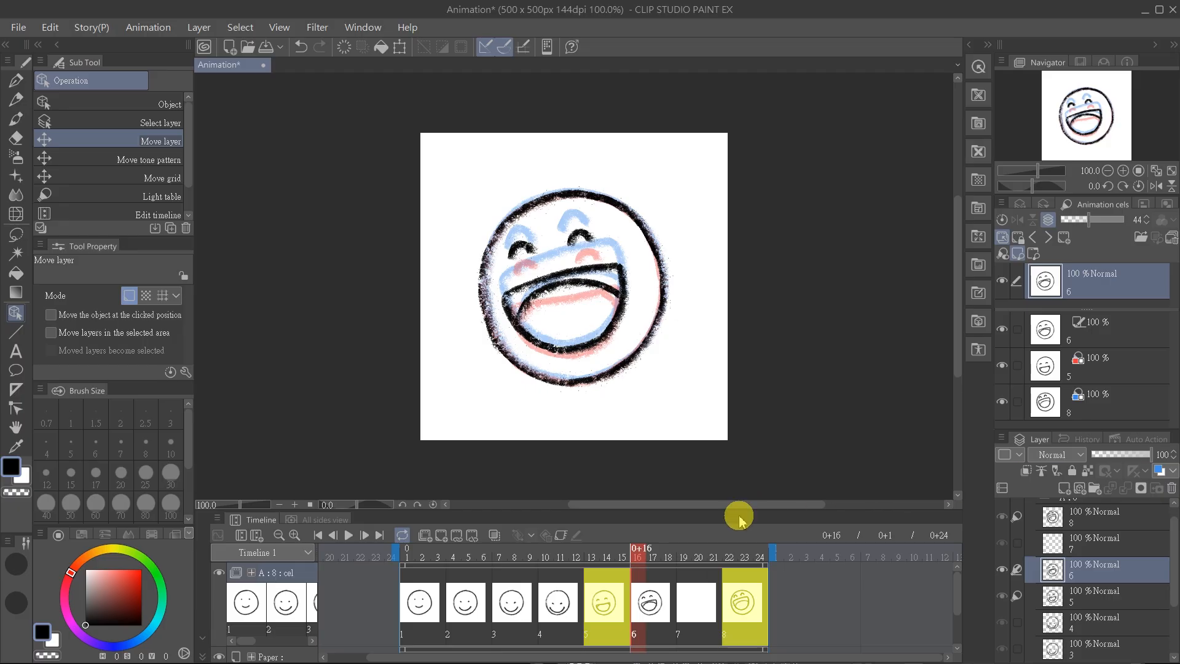
# Step: Switch to the empty cel 7 and register cels 6 and 8 on its light table
pyautogui.click(684, 592)
pyautogui.moveTo(1073, 569); pyautogui.dragTo(1083, 422)
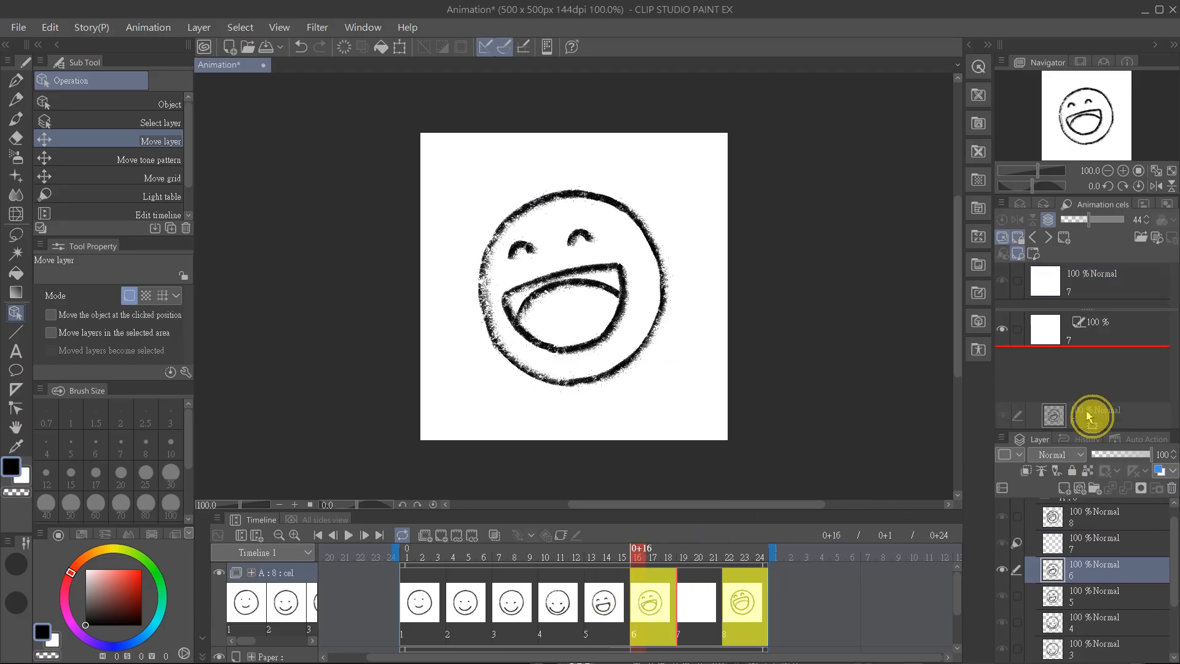
pyautogui.moveTo(1046, 519); pyautogui.dragTo(1087, 409)
# Step: Change the layer color of light table cel 6 to red, HEX EC3E41
pyautogui.rightClick(1112, 364)
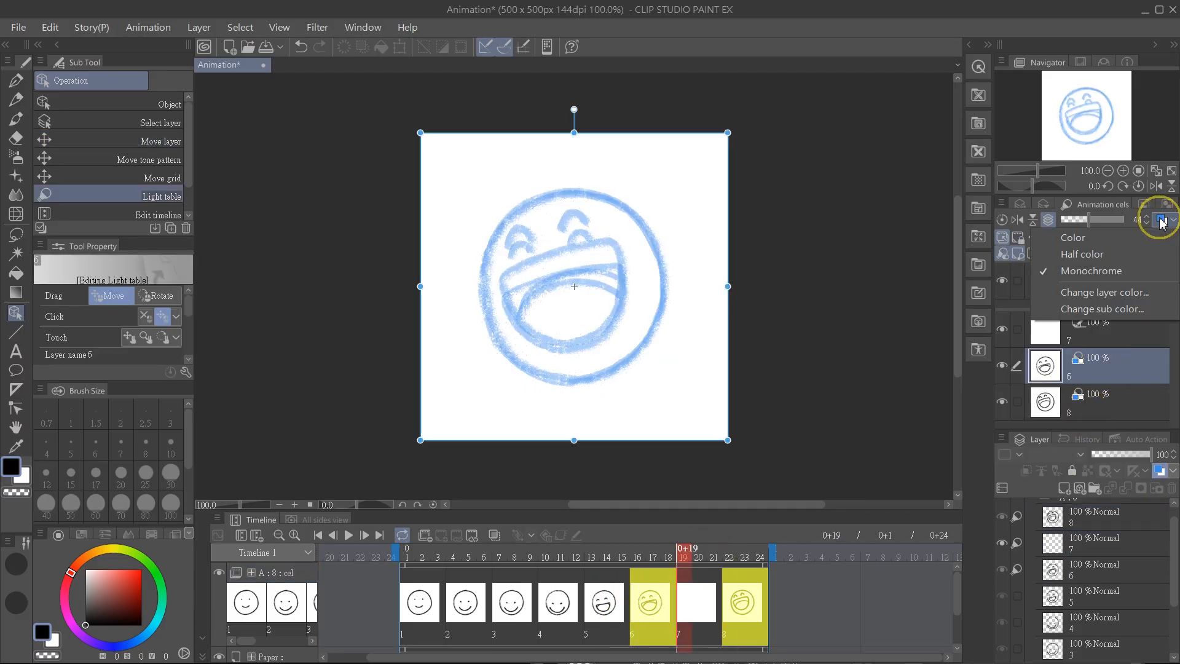
pyautogui.click(1117, 296)
pyautogui.click(612, 304)
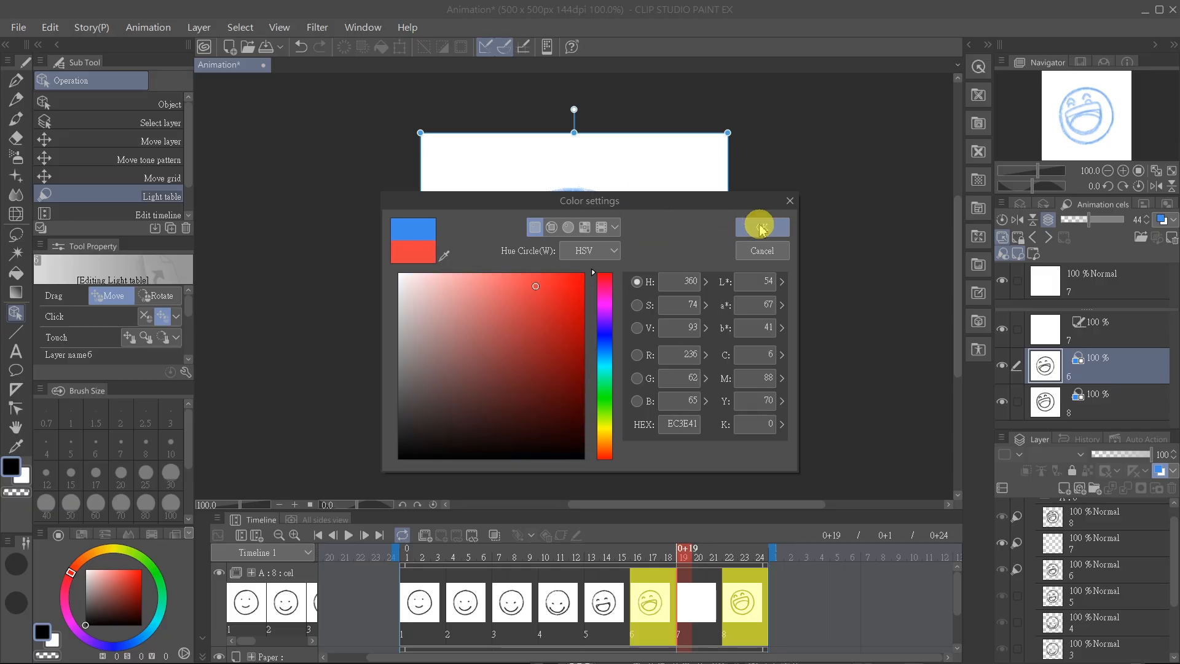
pyautogui.click(763, 227)
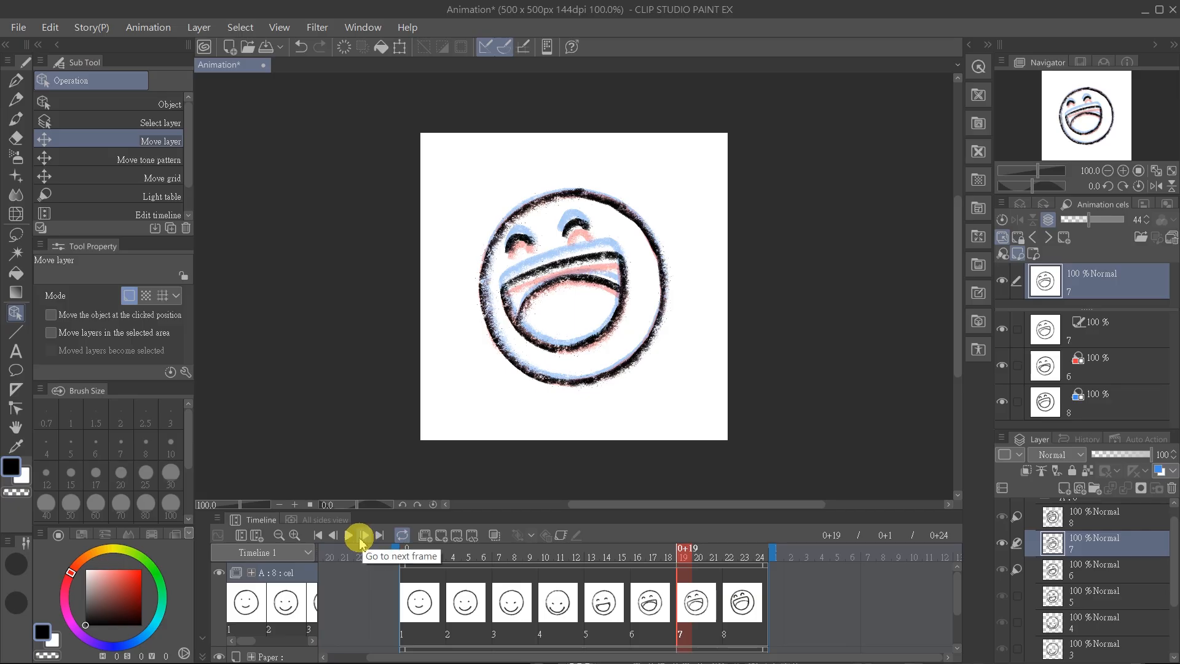
# Step: Play the animation to preview the motion of all eight cels, and stop playback
pyautogui.click(349, 536)
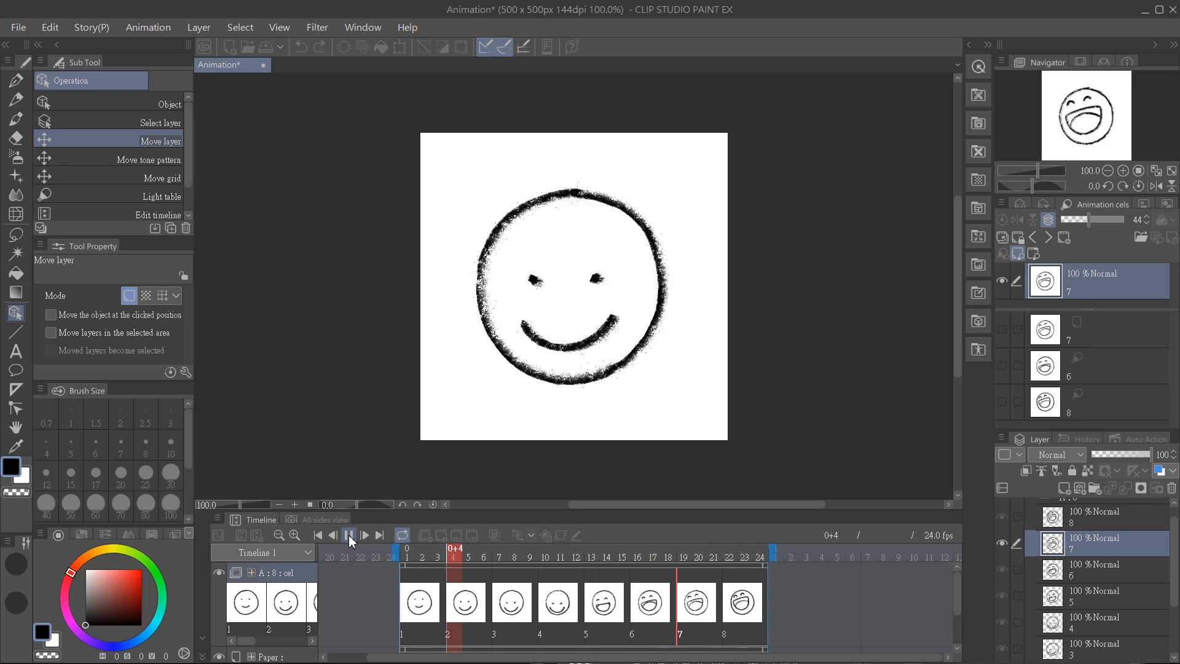
pyautogui.click(349, 537)
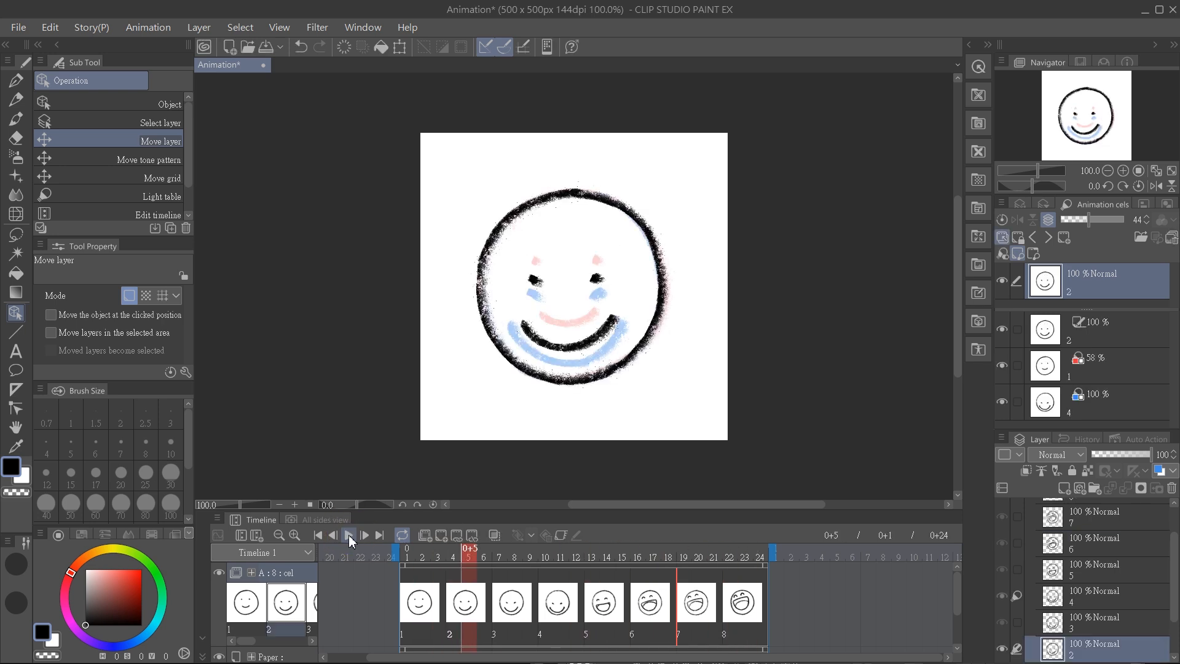
# Step: Add a new empty cel above cel 7 at frame 21 and rename it 7b
pyautogui.click(1076, 523)
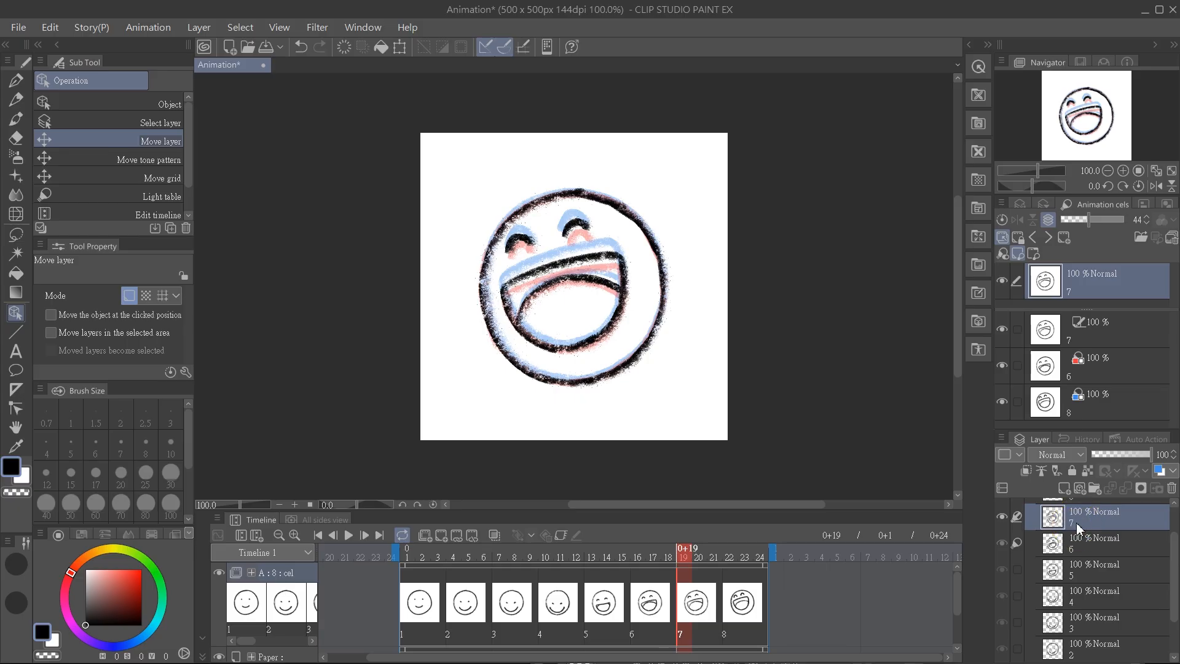
pyautogui.click(1064, 489)
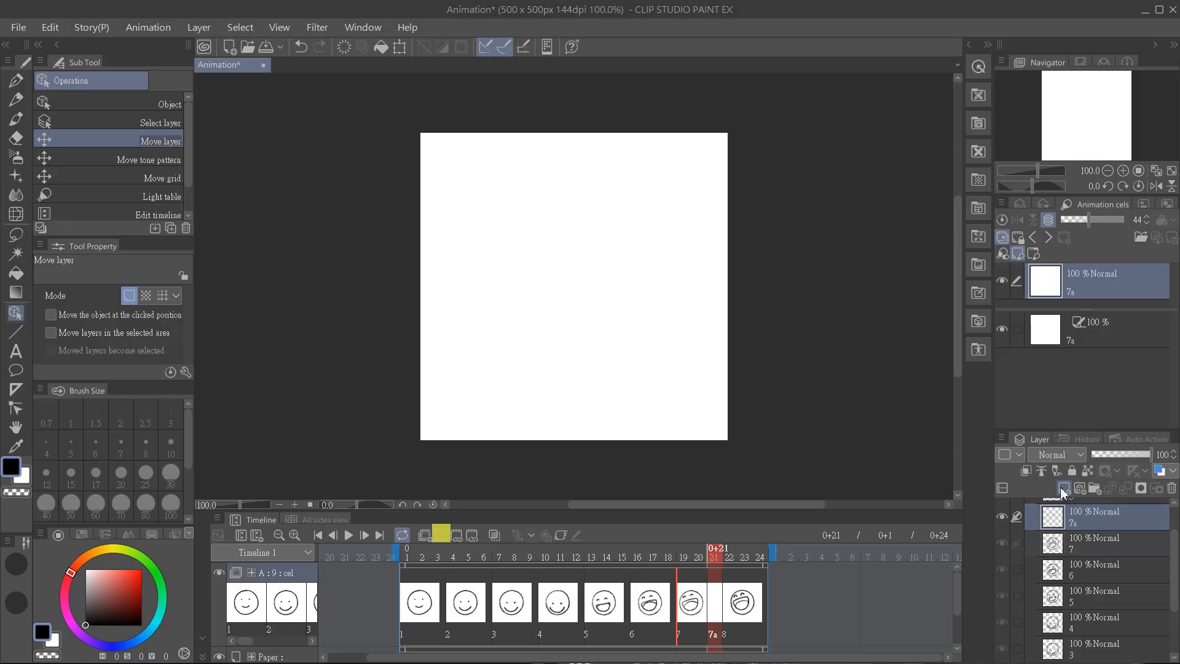
pyautogui.click(1066, 549)
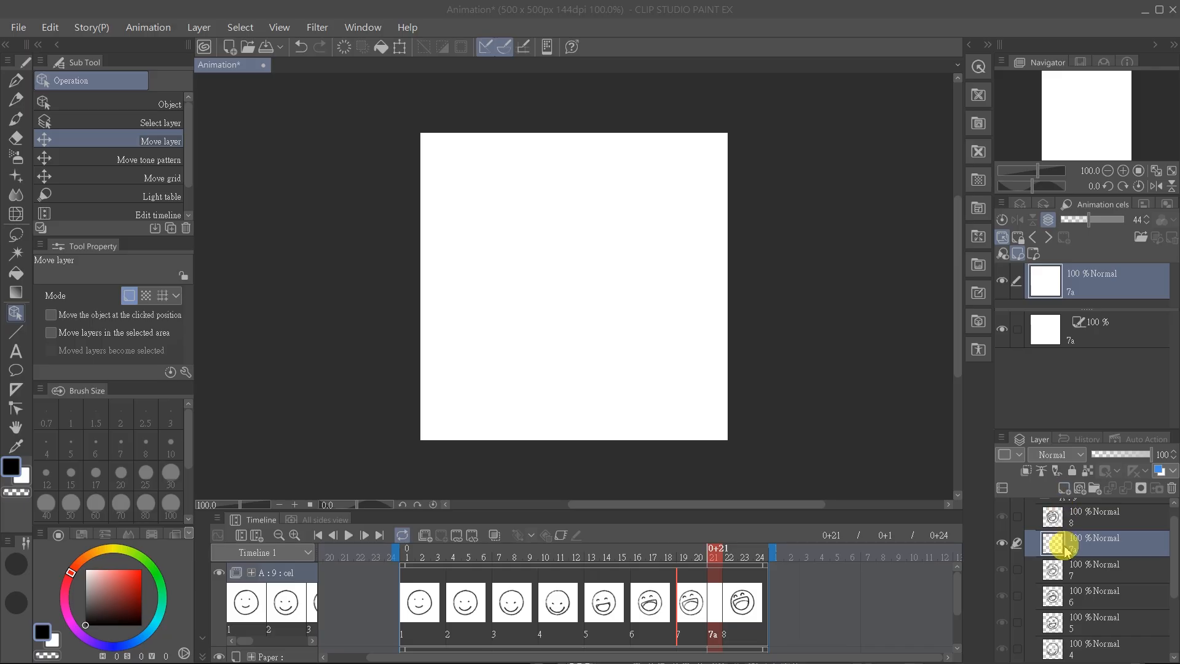
pyautogui.doubleClick(1071, 544)
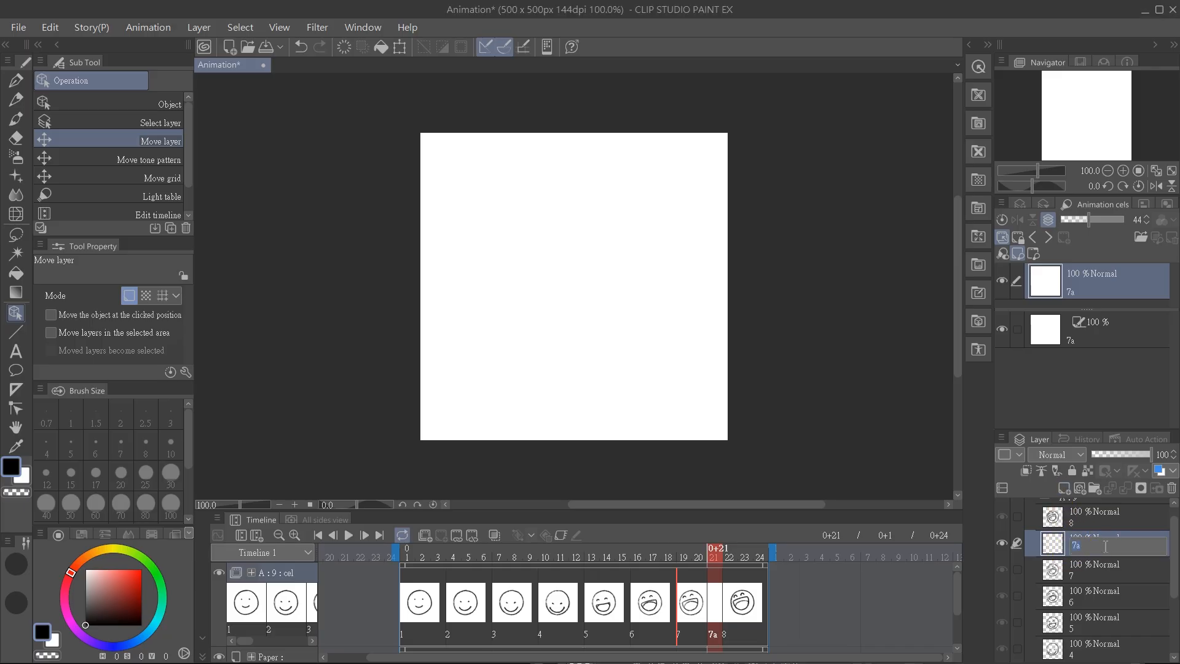
pyautogui.click(1105, 548)
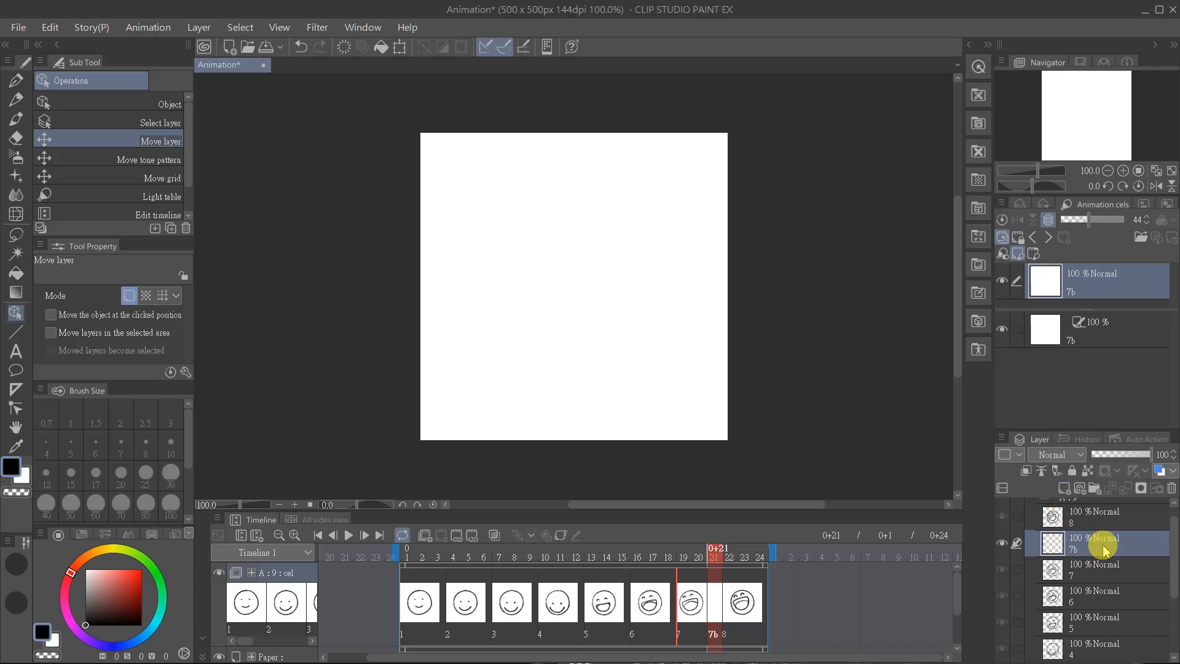
# Step: Delete the cel 7b clip from frame 21 of the timeline, keeping its layer in the animation folder
pyautogui.moveTo(710, 614); pyautogui.dragTo(684, 618)
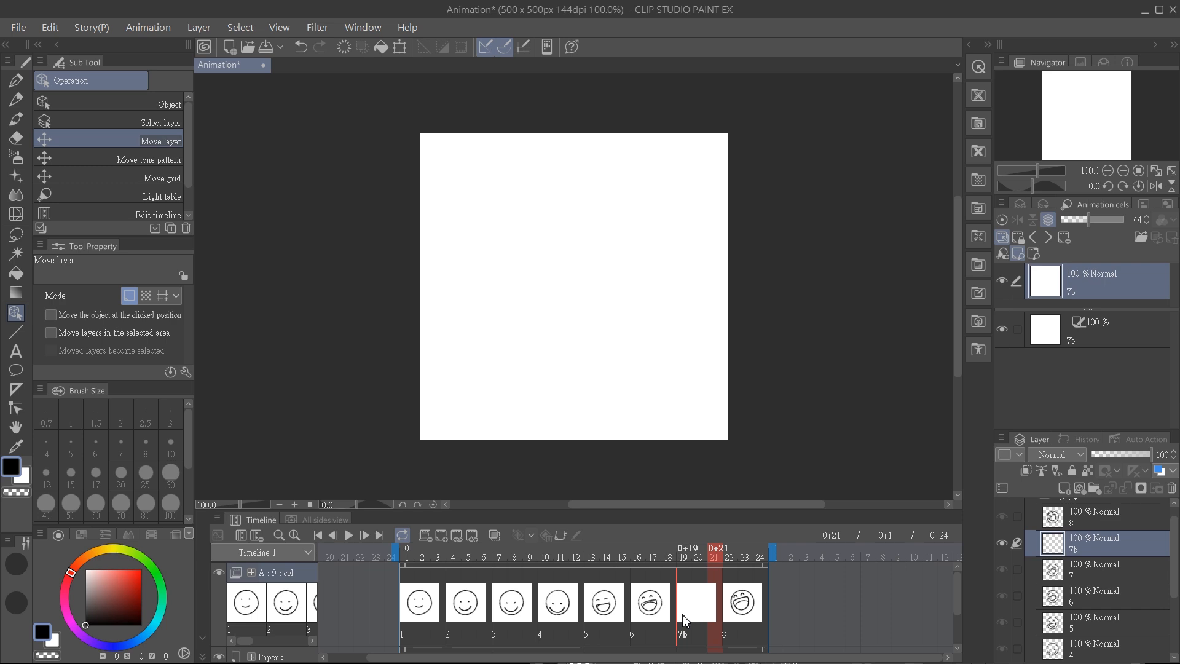
pyautogui.hotkey('ctrl', 'z')
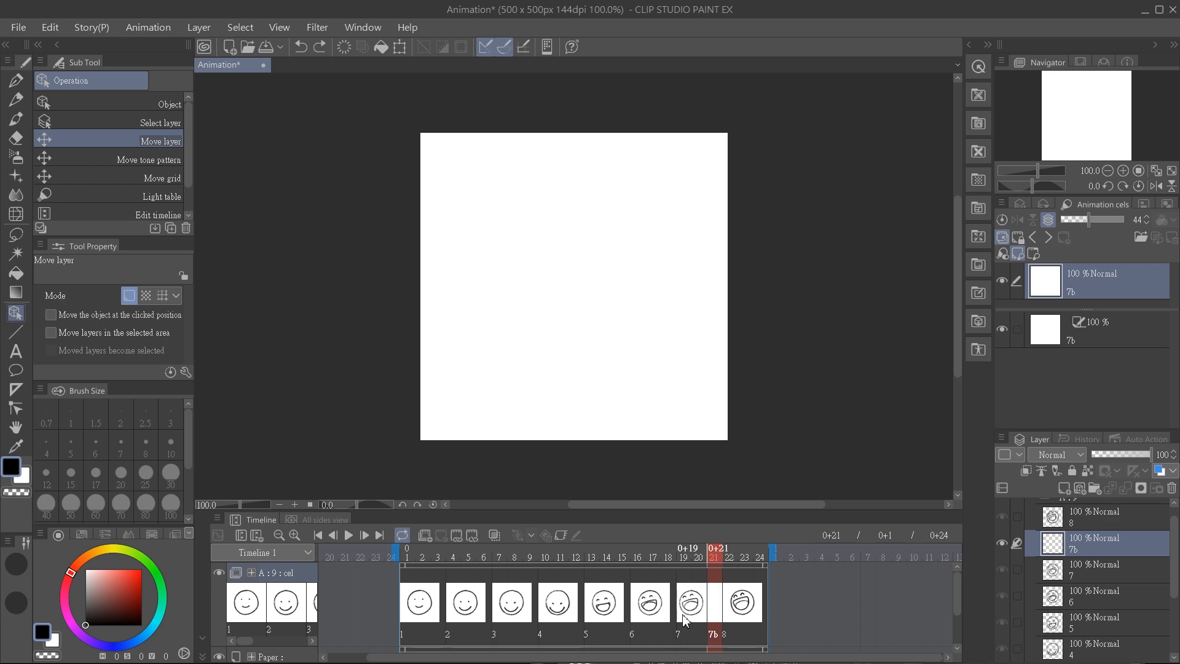
pyautogui.rightClick(712, 600)
pyautogui.click(820, 342)
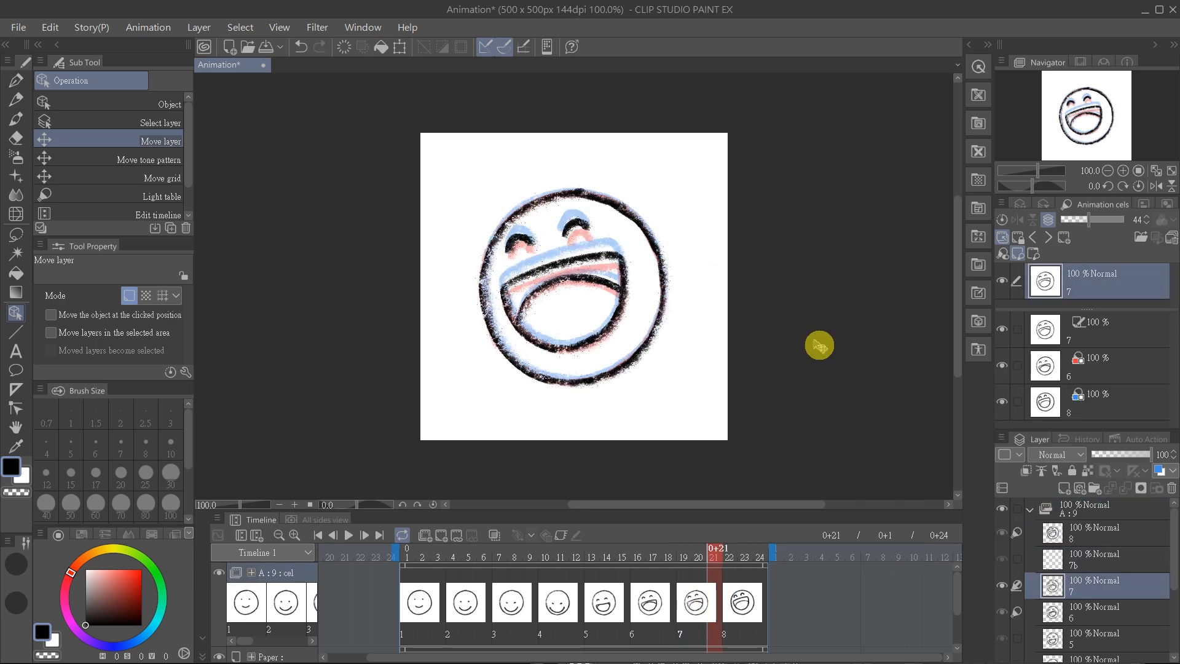
# Step: Assign cel 7b to frame 19 in place of cel 7 and register cel 8 on its light table
pyautogui.rightClick(692, 604)
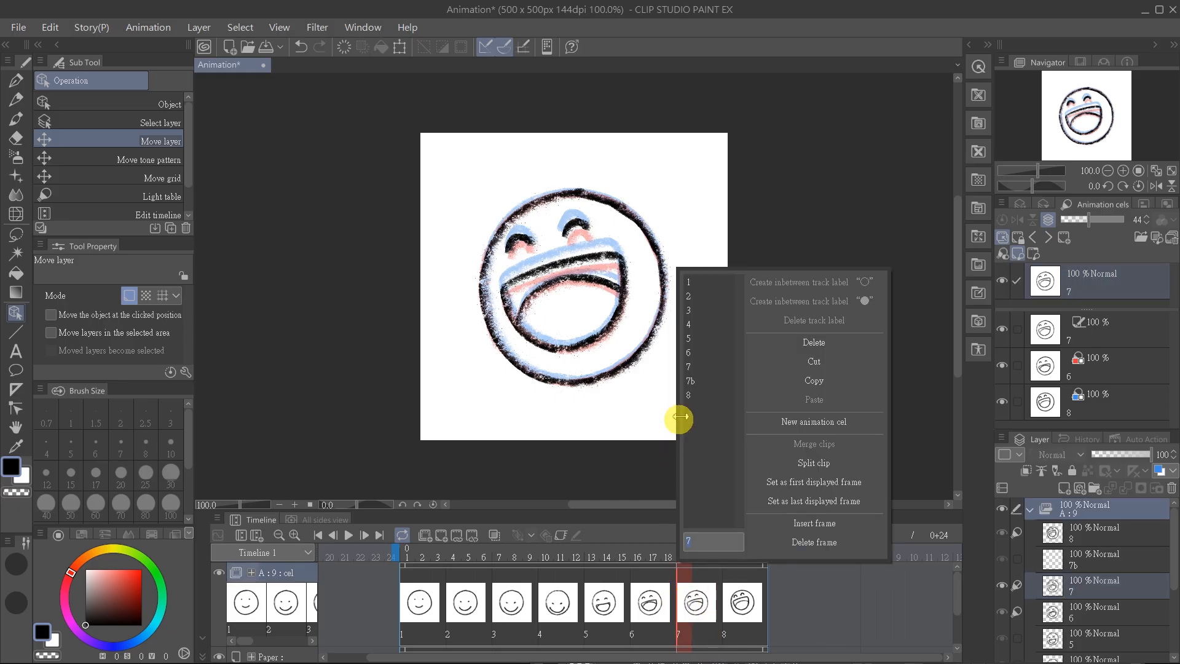
pyautogui.click(693, 383)
pyautogui.click(705, 388)
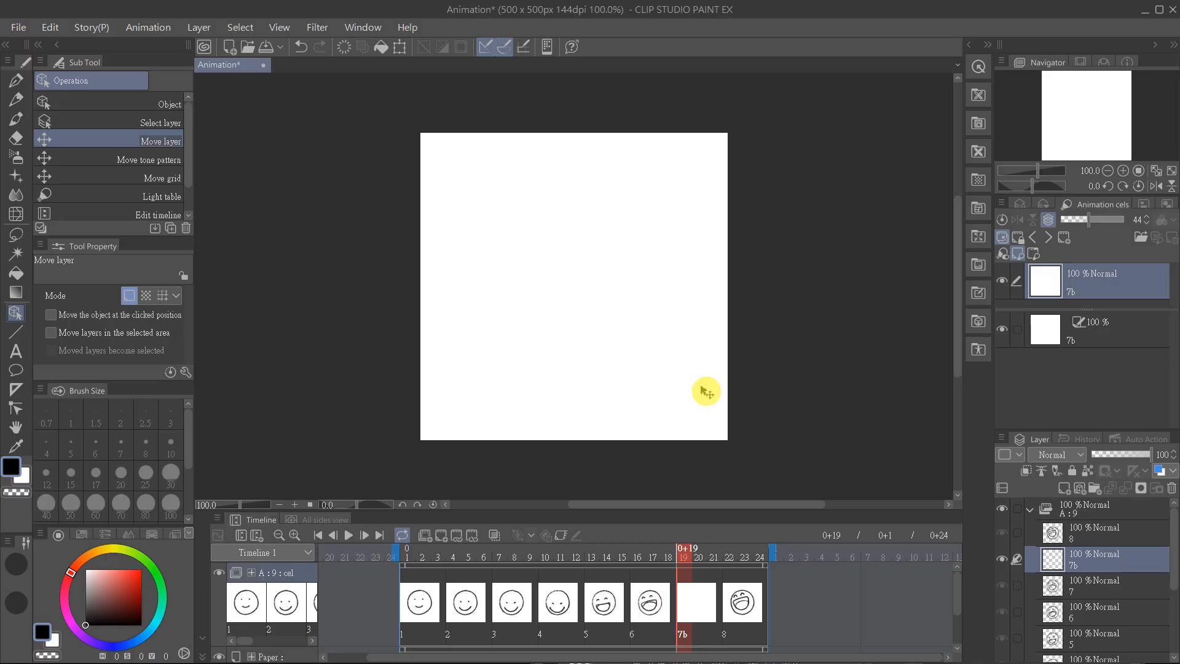
pyautogui.moveTo(1069, 537); pyautogui.dragTo(1071, 382)
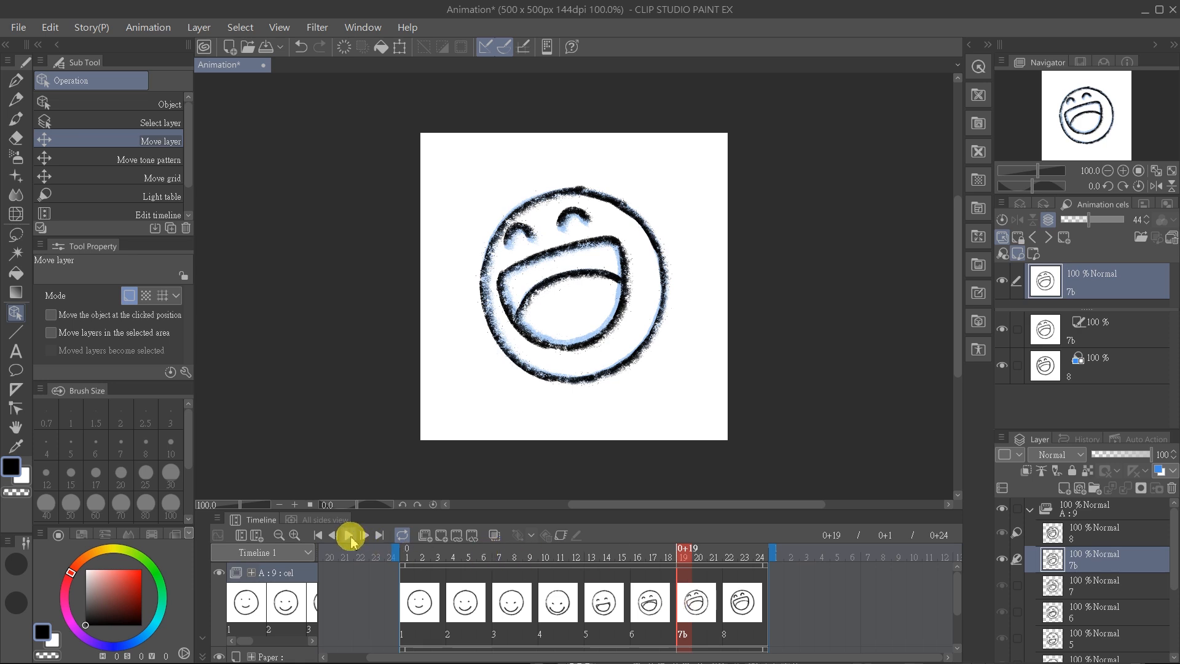
# Step: Extend the end of the timeline's playback range to 1+9 and preview the animation
pyautogui.click(350, 540)
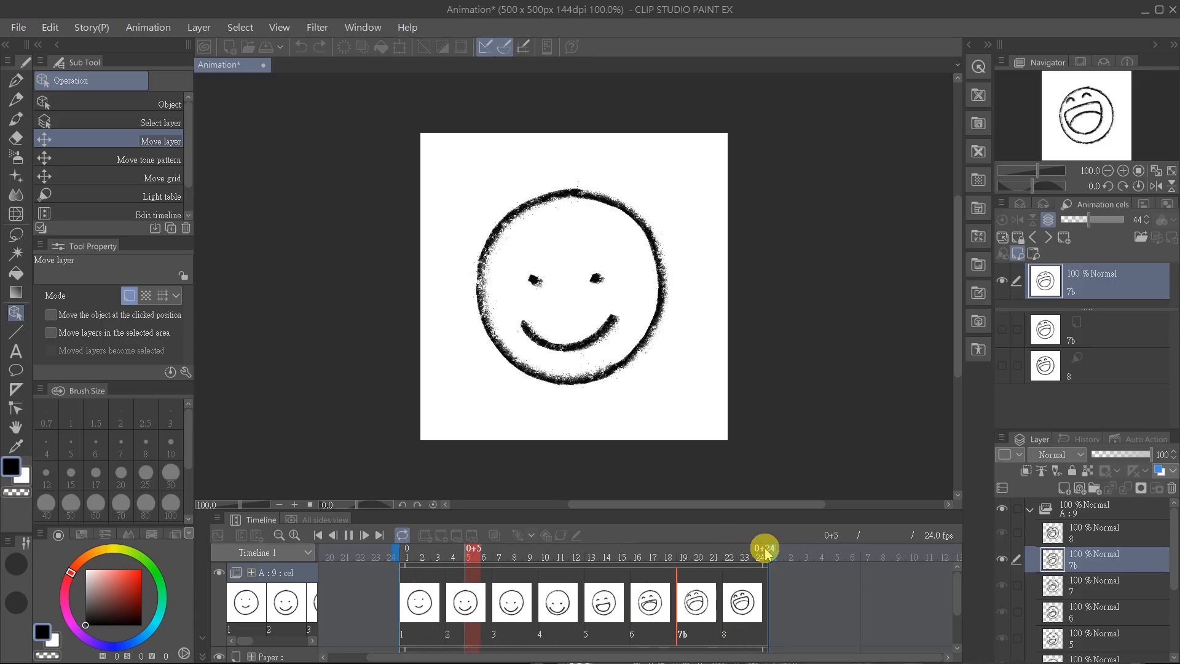
pyautogui.moveTo(771, 552); pyautogui.dragTo(912, 551)
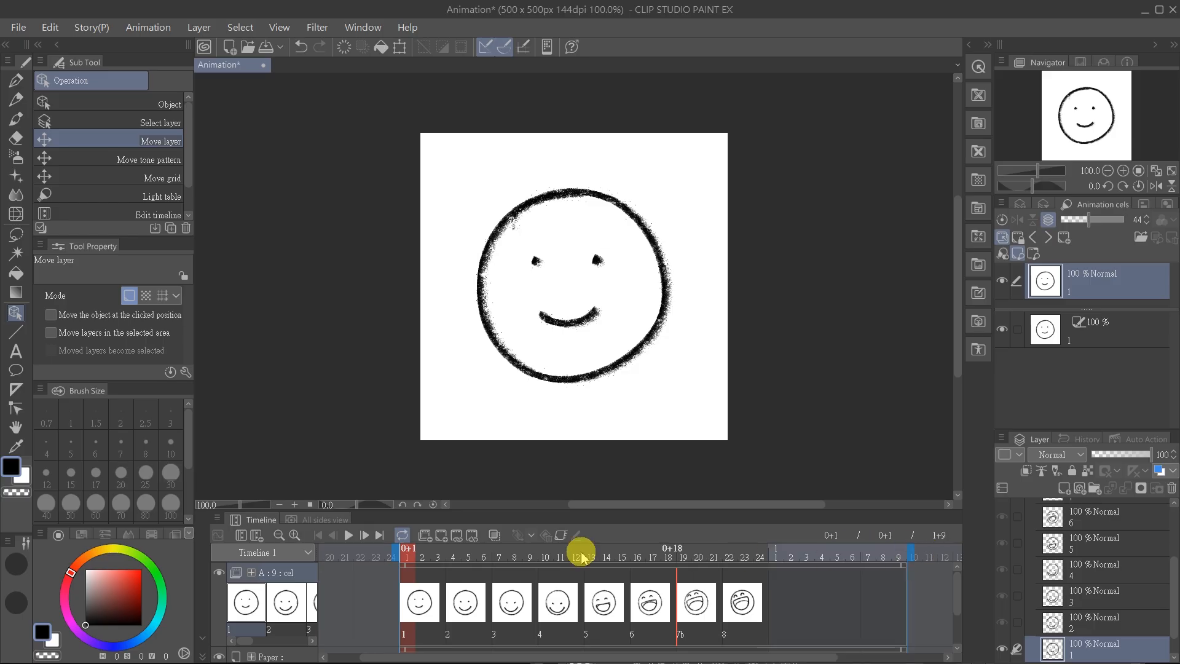
pyautogui.click(347, 536)
pyautogui.click(348, 536)
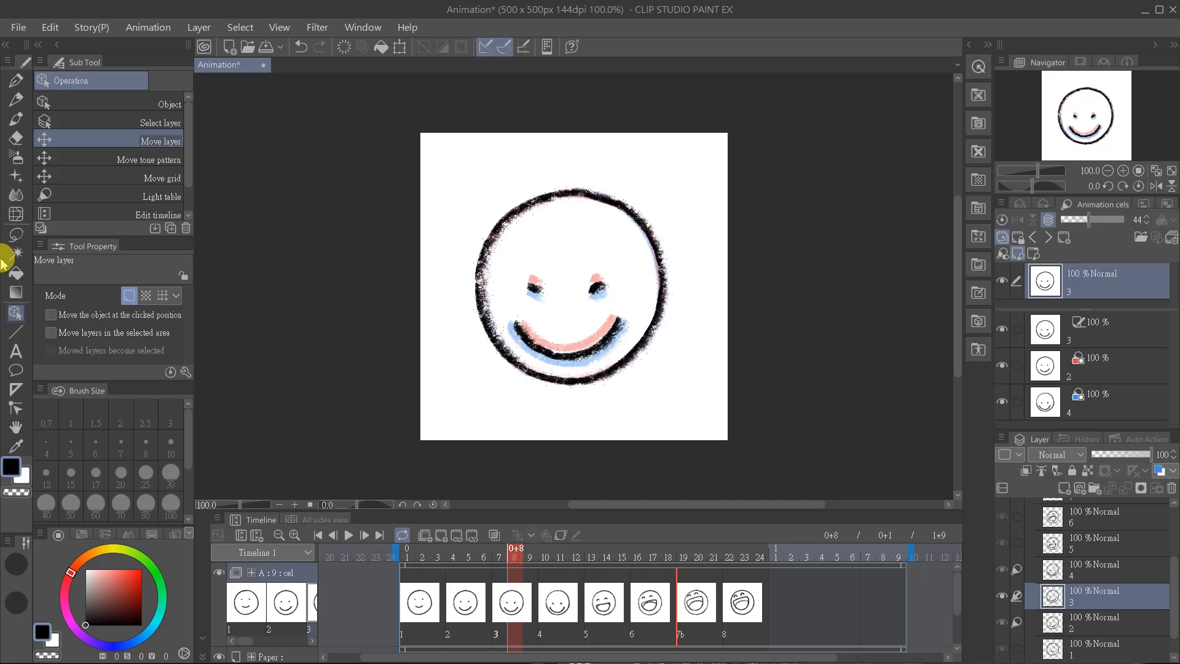
# Step: Export the animation as an animated GIF named Animation.gif at 500 × 500 px and 8 fps with an unlimited loop count
pyautogui.click(18, 27)
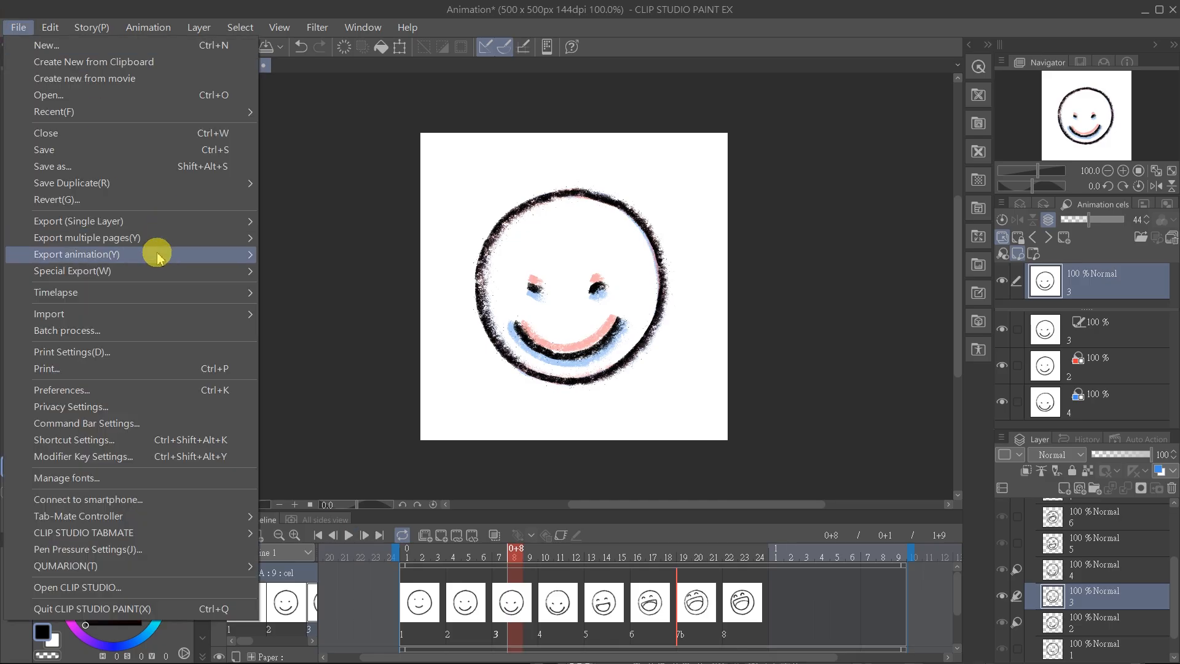
pyautogui.moveTo(159, 257)
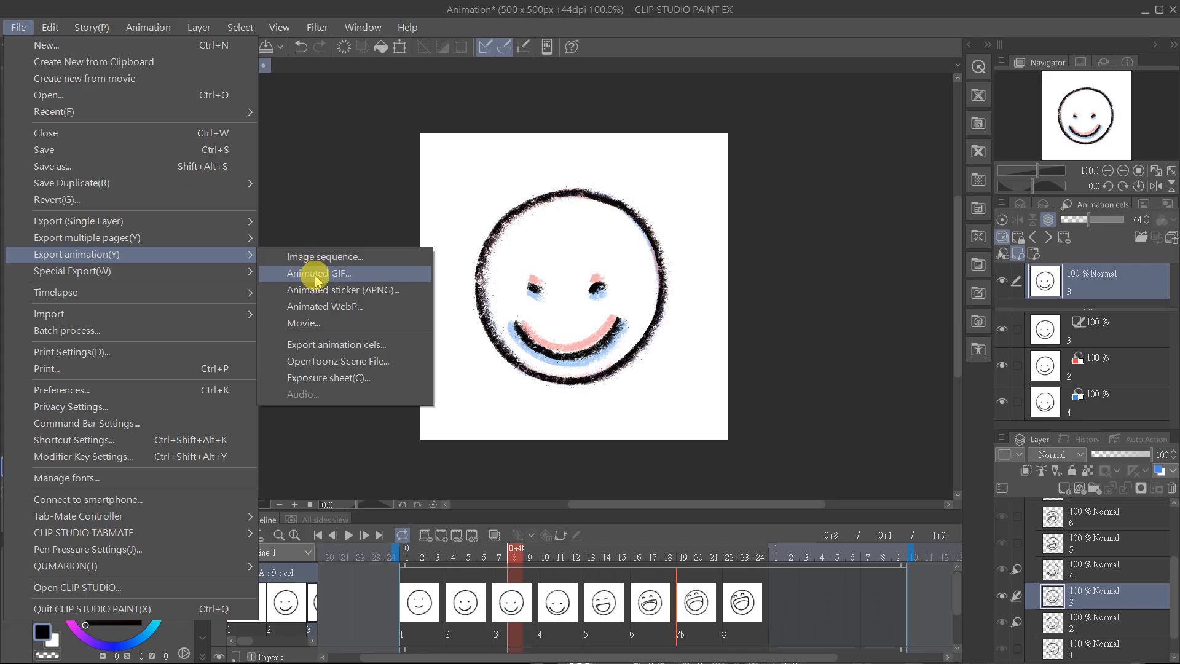
pyautogui.click(388, 277)
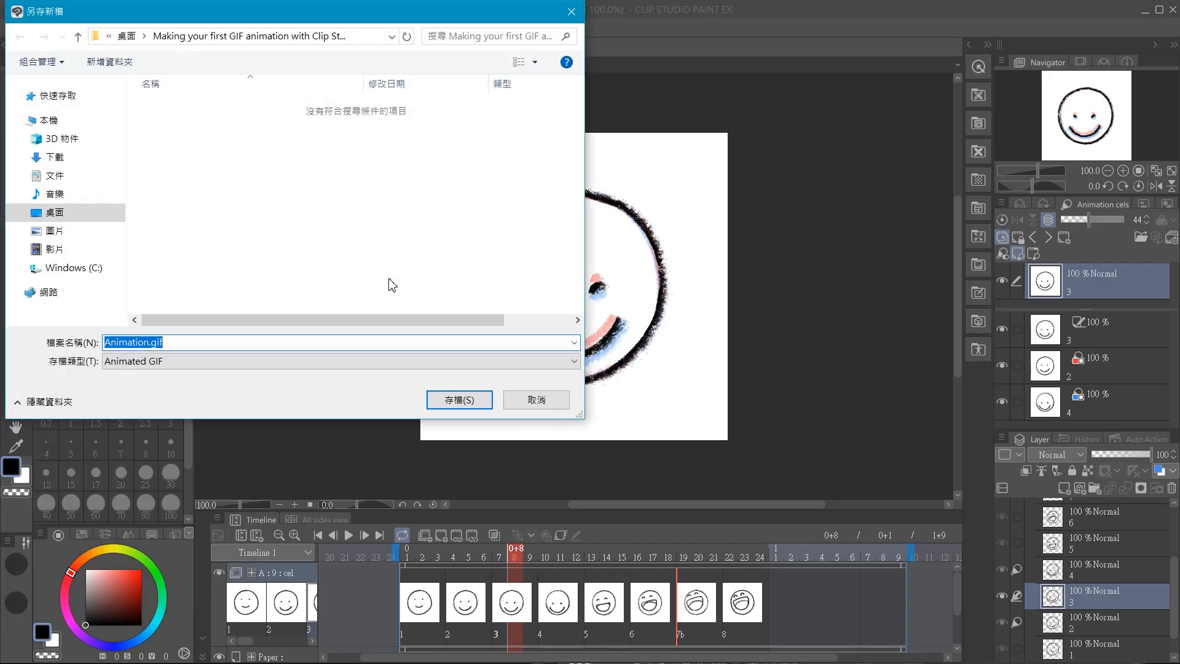
pyautogui.click(458, 399)
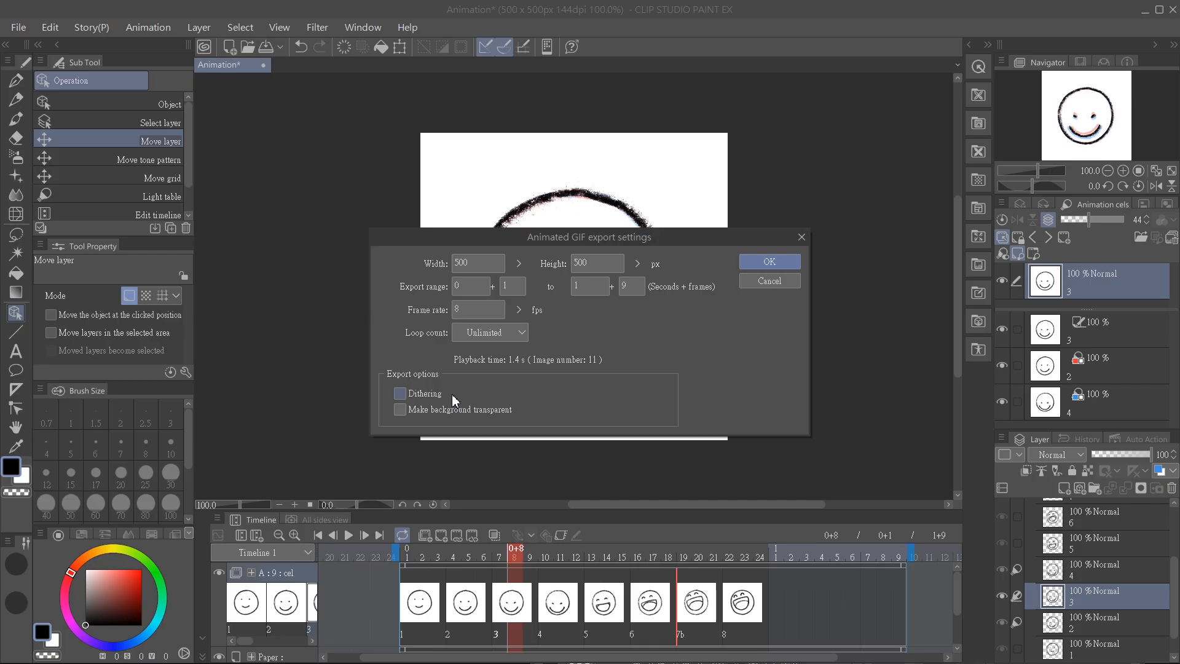
pyautogui.click(461, 392)
pyautogui.click(745, 267)
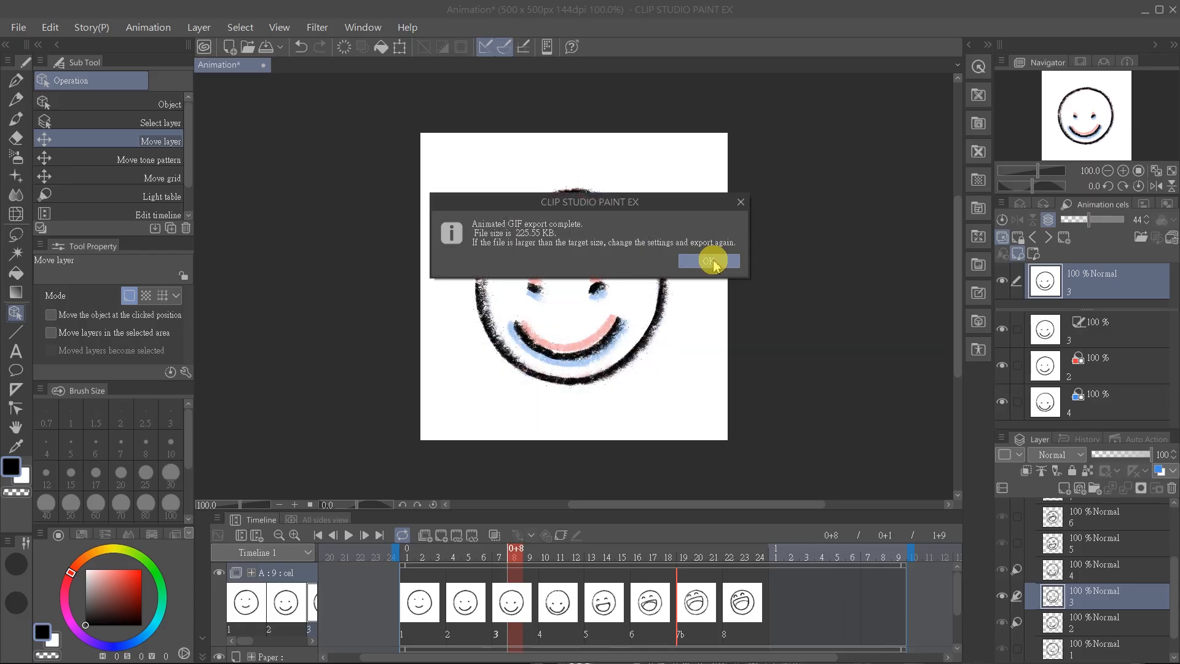
pyautogui.click(710, 260)
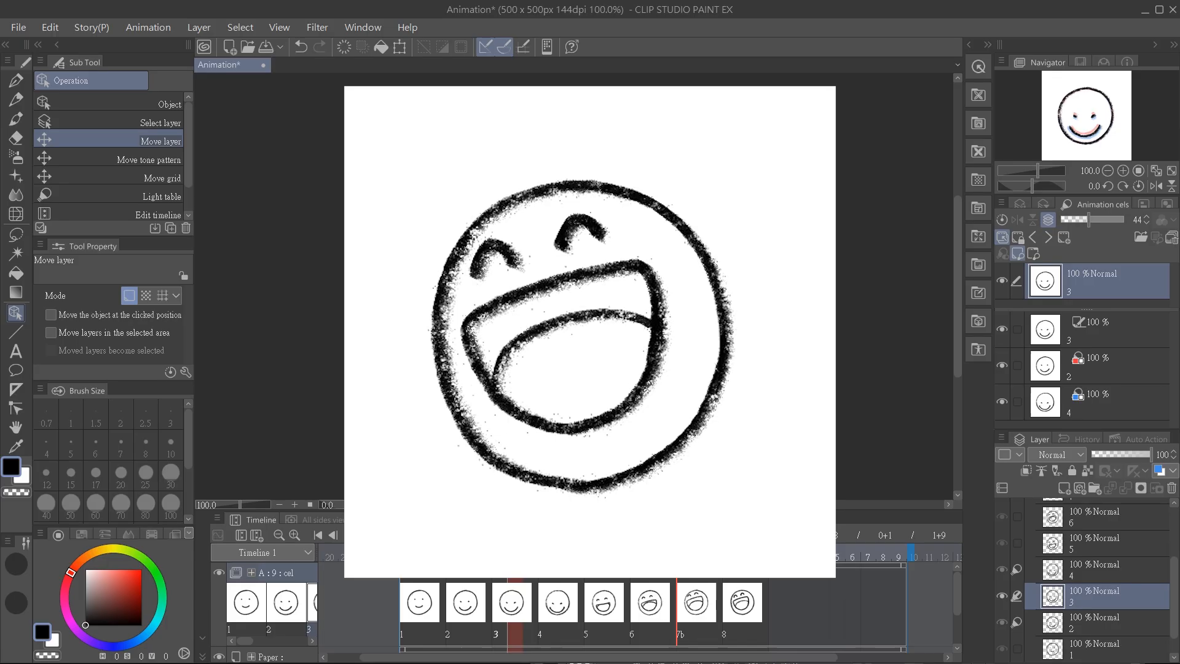